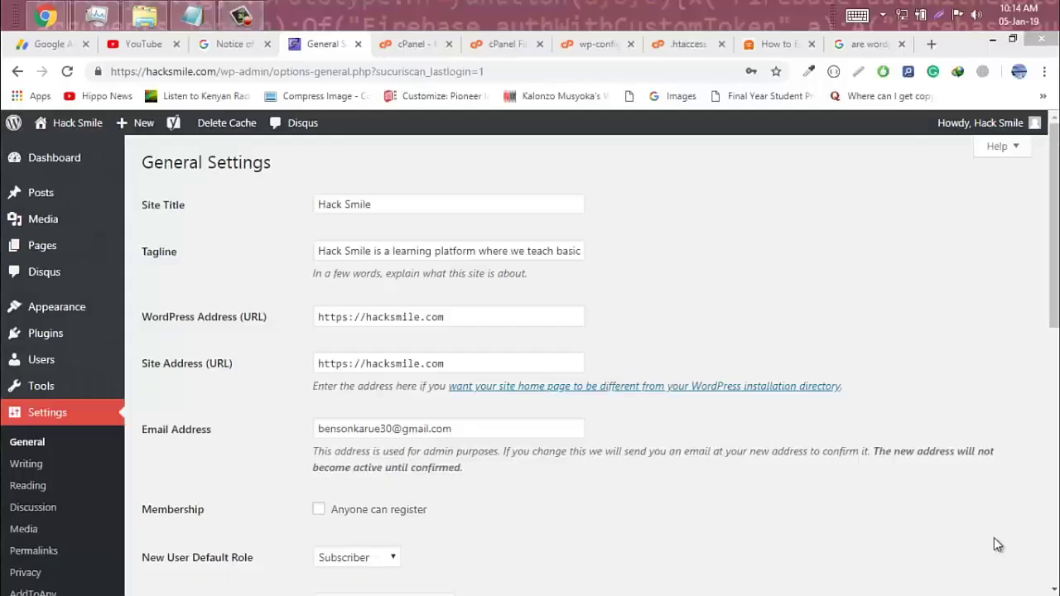
Start Notepad from a cleared command prompt and write the note FORCE SSL ON WP-ADMIN
key(super+r)
key(Return)
text(cls)
key(Return)
text(strt )
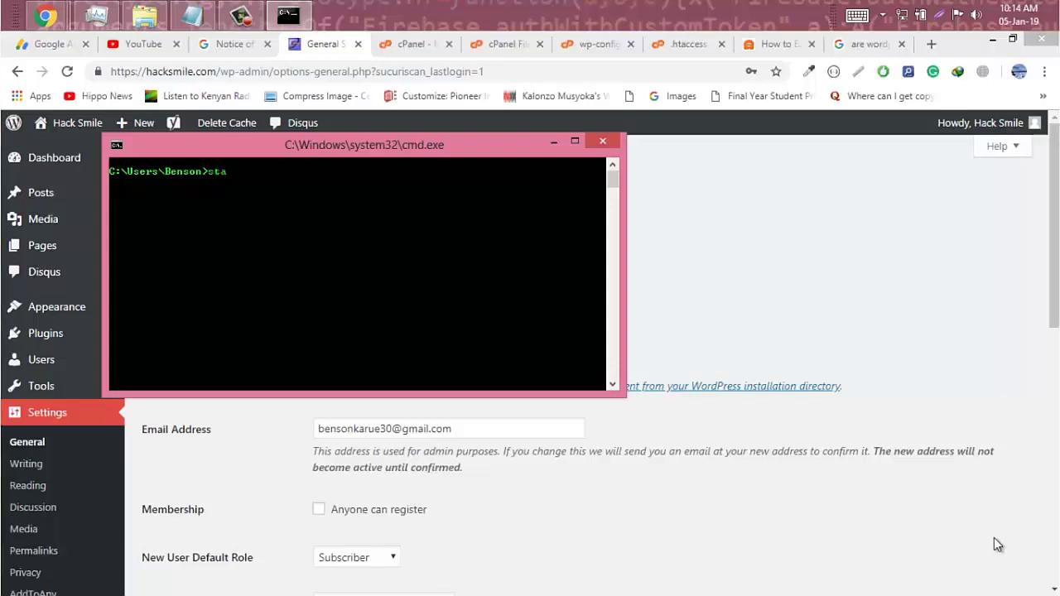
text(notepad)
key(Return)
text(f)
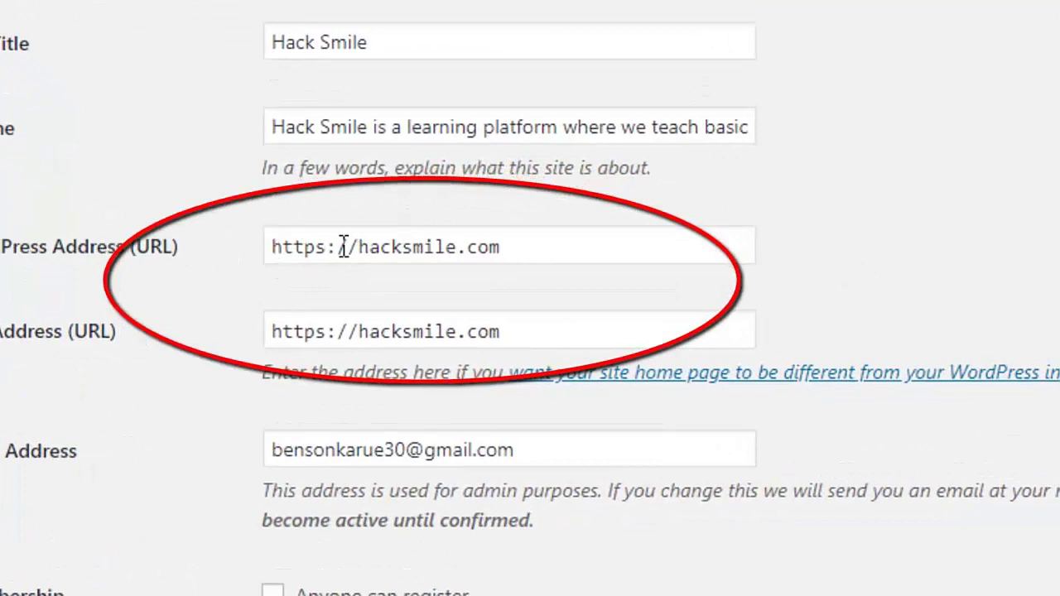
Check that the WordPress Address and Site Address in General Settings use https, and look over the rest of the page
drag(273, 247, 510, 247)
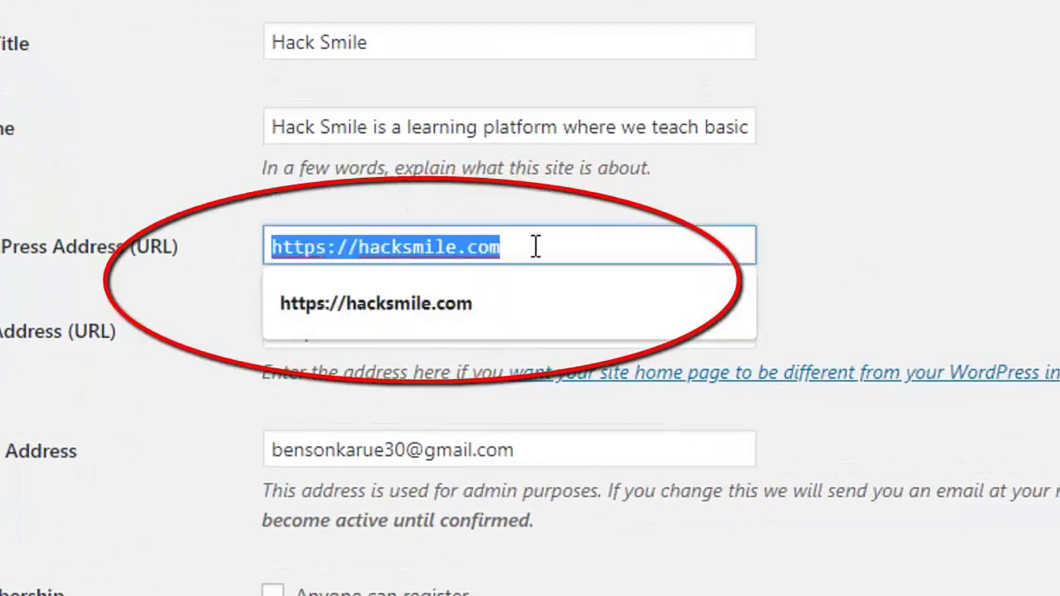
click(199, 222)
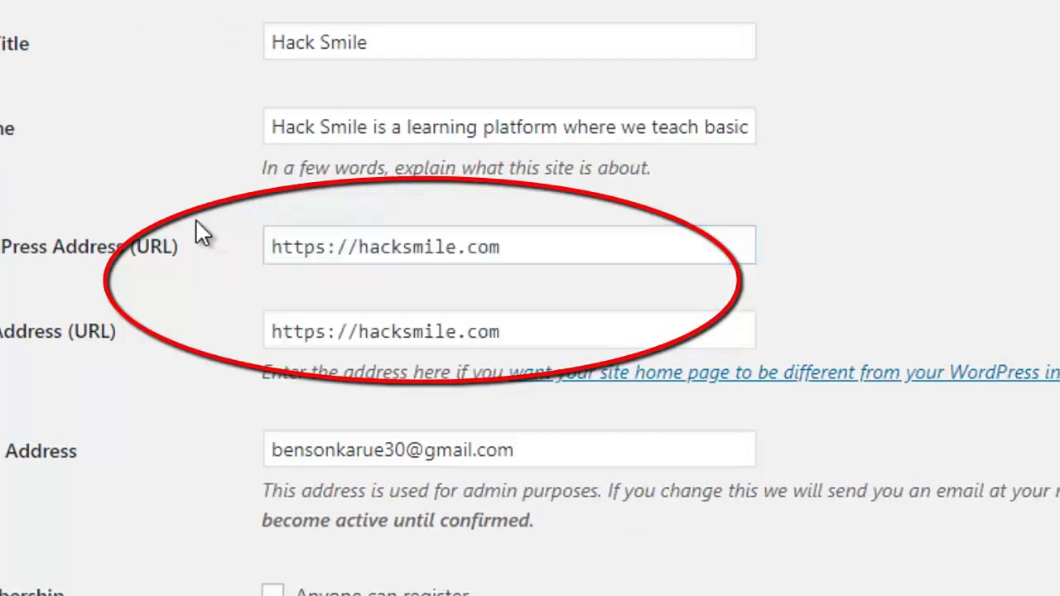
click(325, 243)
double_click(326, 245)
key(End)
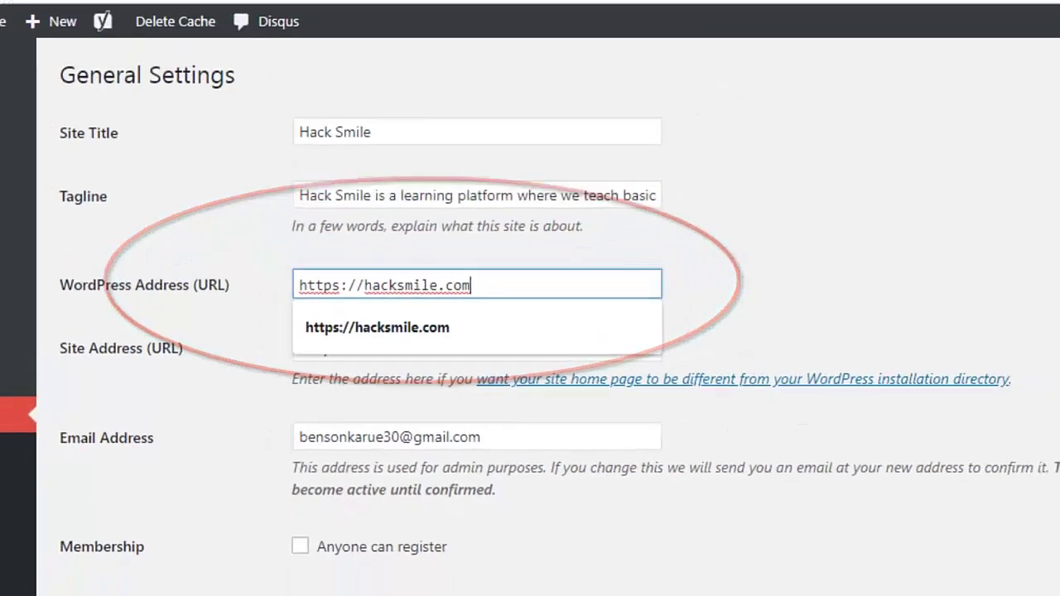
click(969, 227)
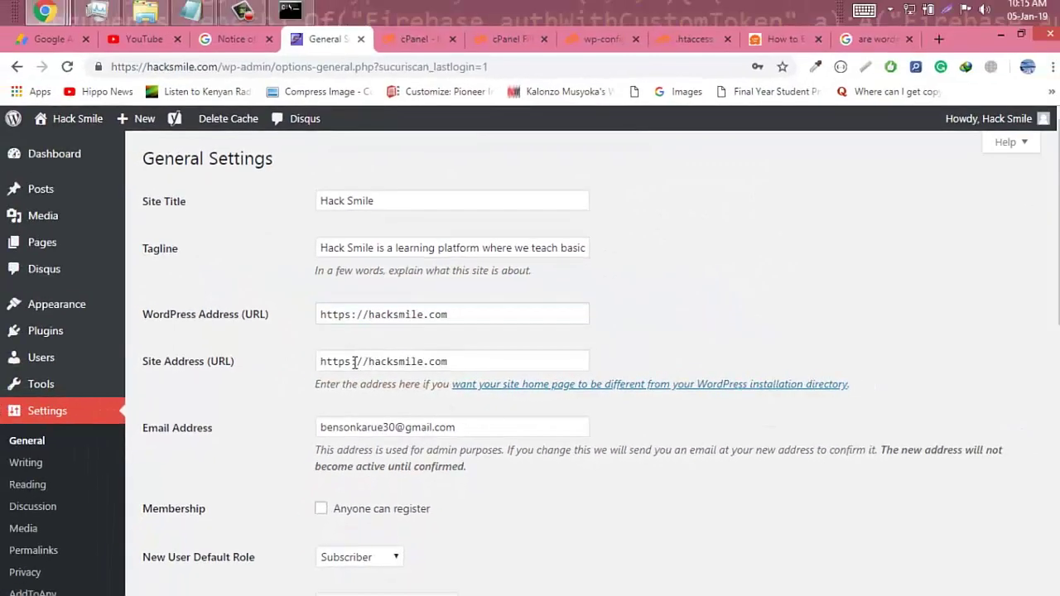
scroll(580, 373, down, 10)
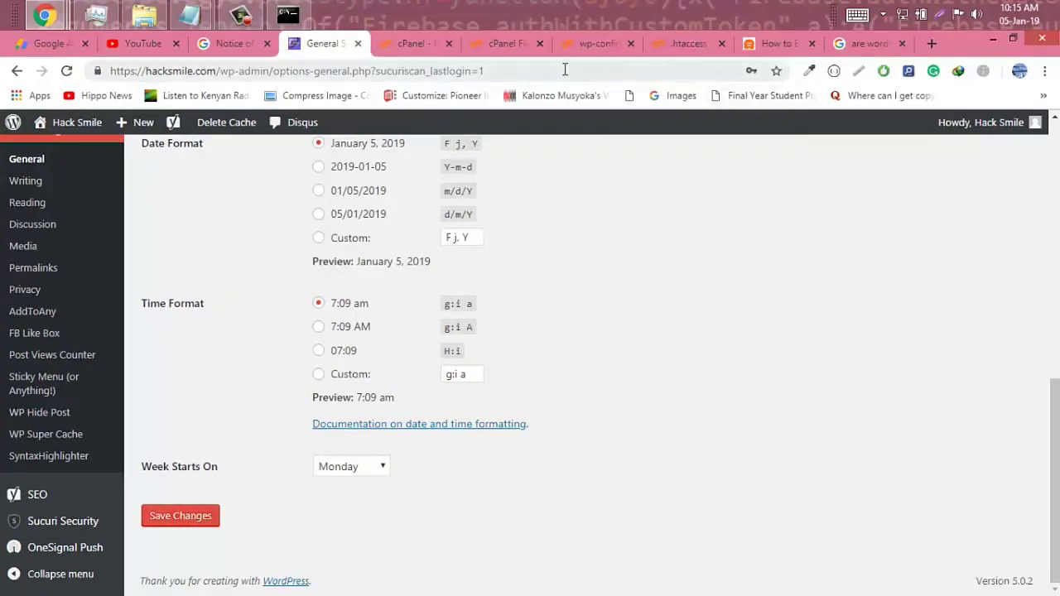
Check the Show Hidden Files (dotfiles) preference in the cPanel File Manager and leave the preferences without saving
click(505, 44)
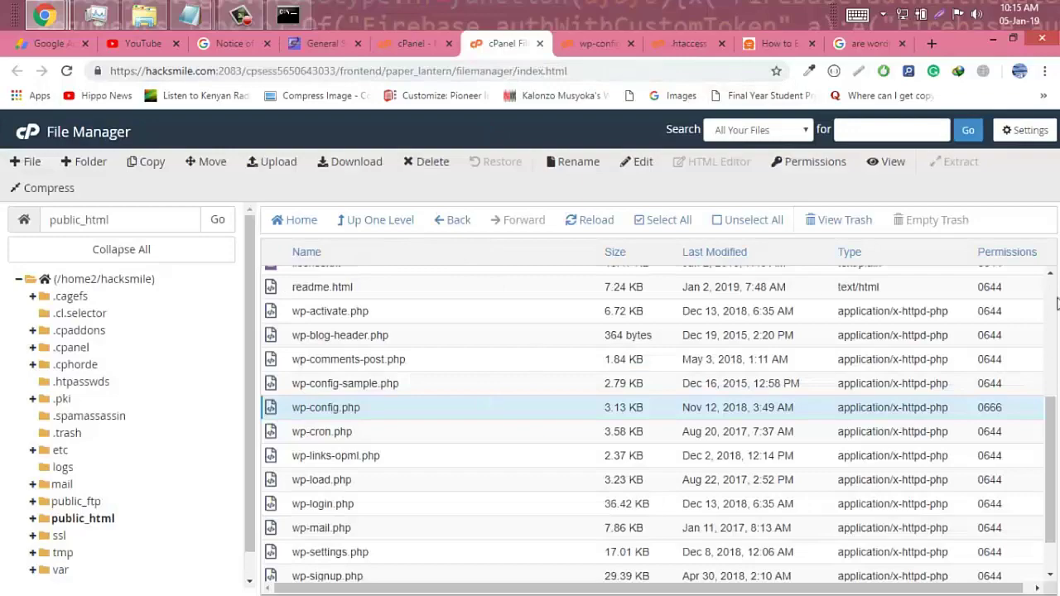
drag(1052, 449, 1052, 315)
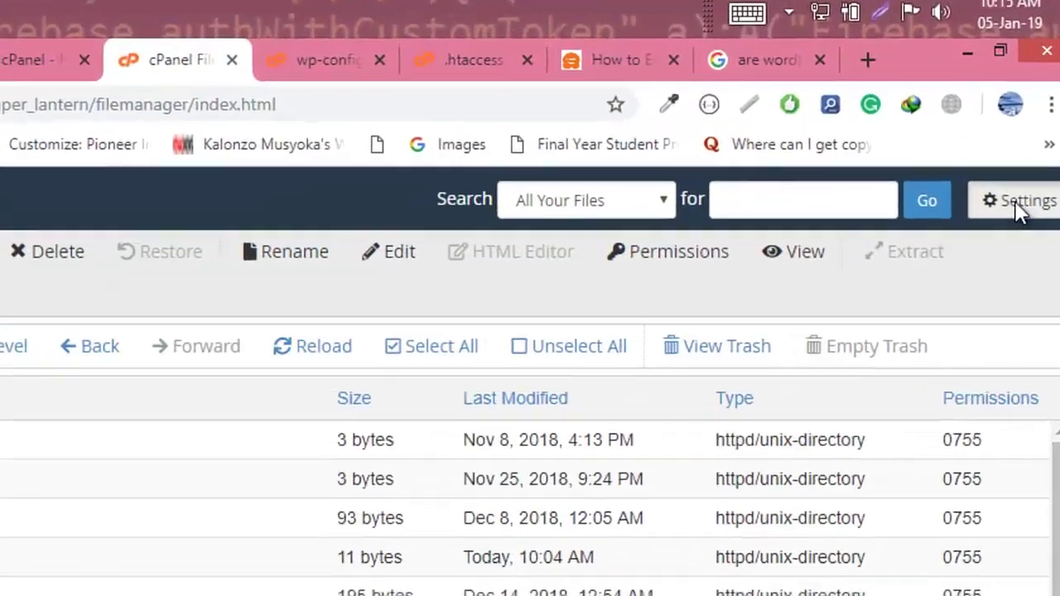
click(1025, 130)
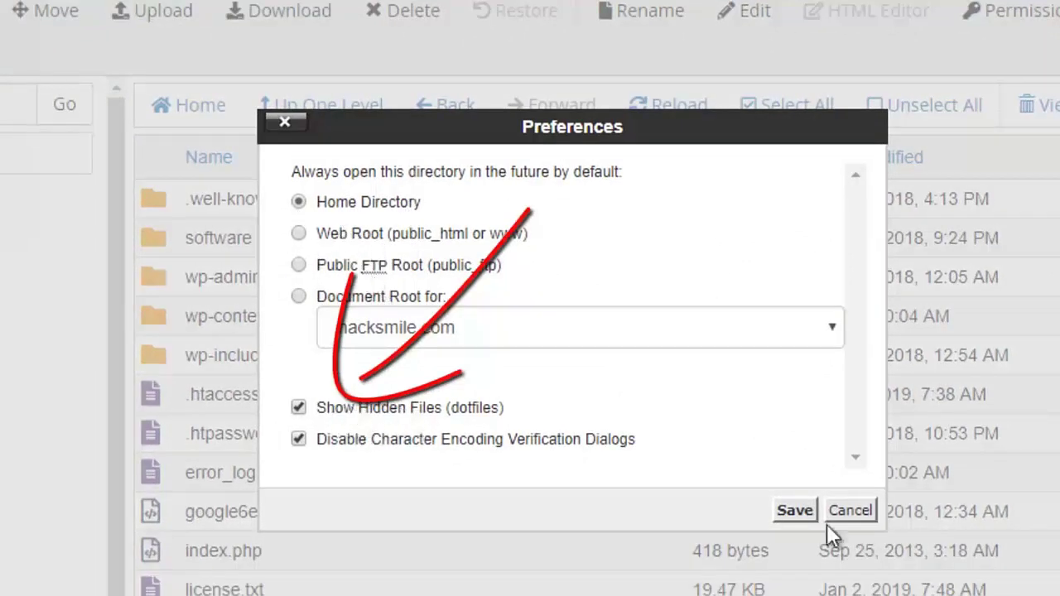
click(852, 510)
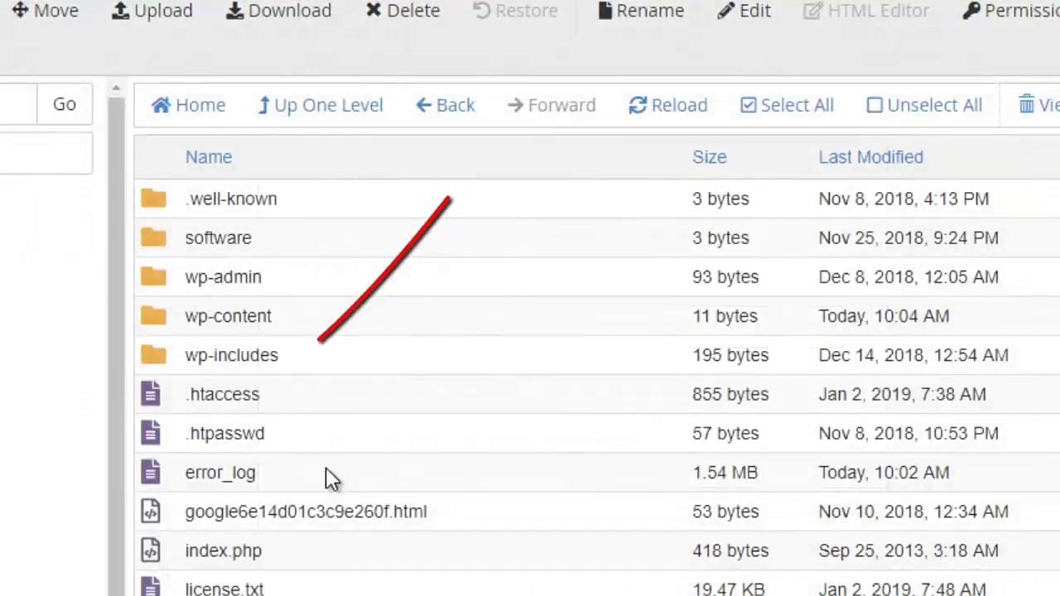
Locate .htaccess in public_html, show it in the editor and highlight the https redirect block on lines 27 to 32
click(187, 406)
right_click(186, 398)
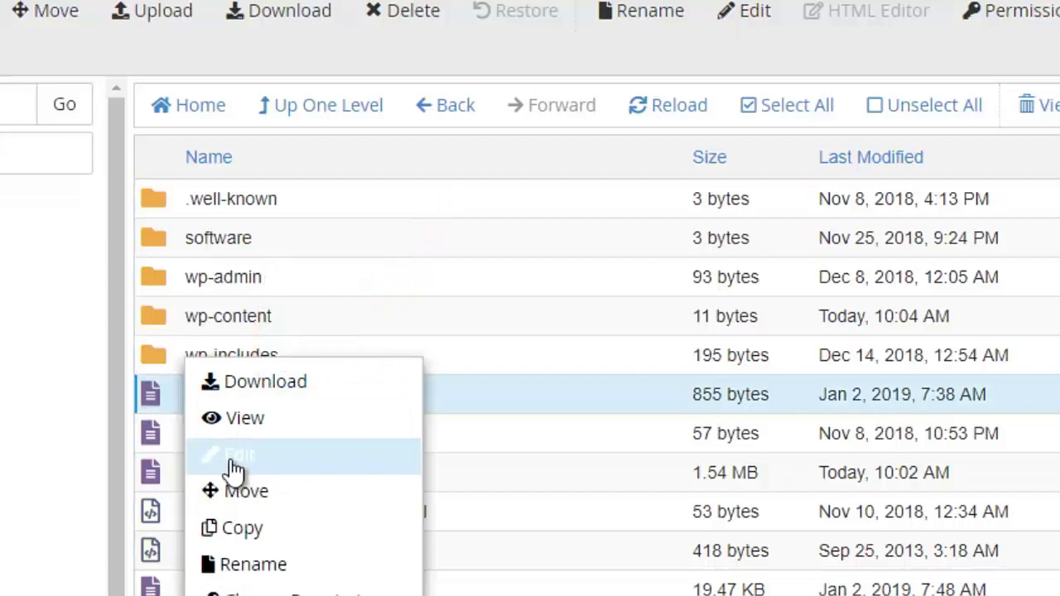
click(171, 416)
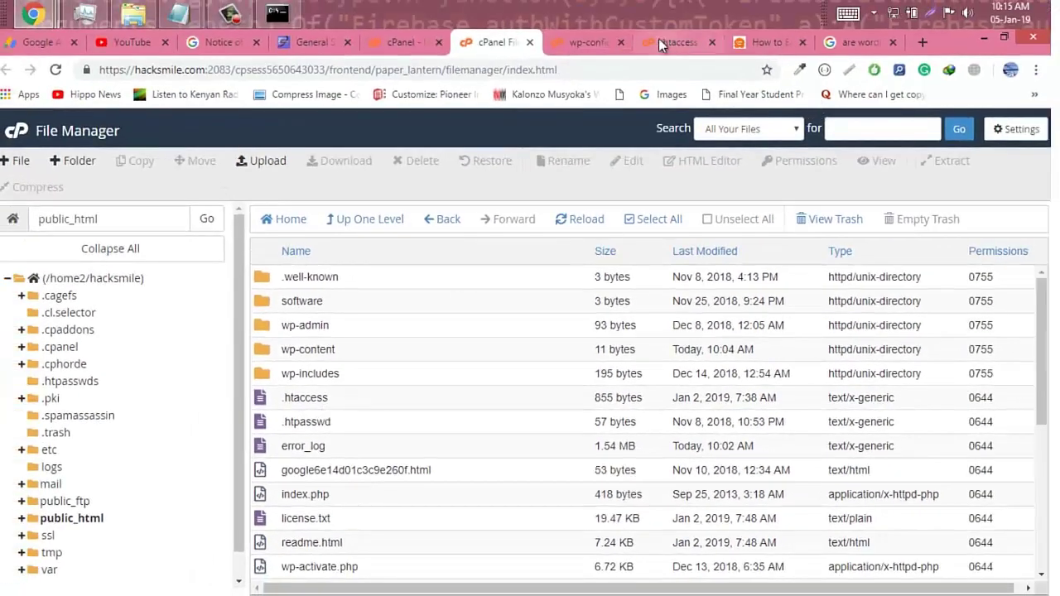
click(659, 42)
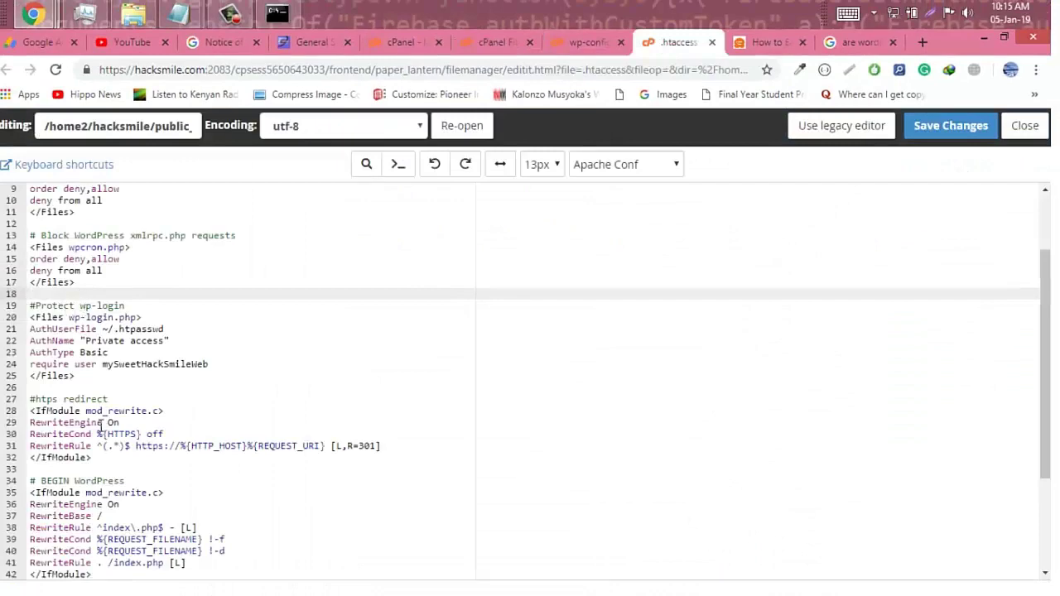
drag(97, 462, 29, 399)
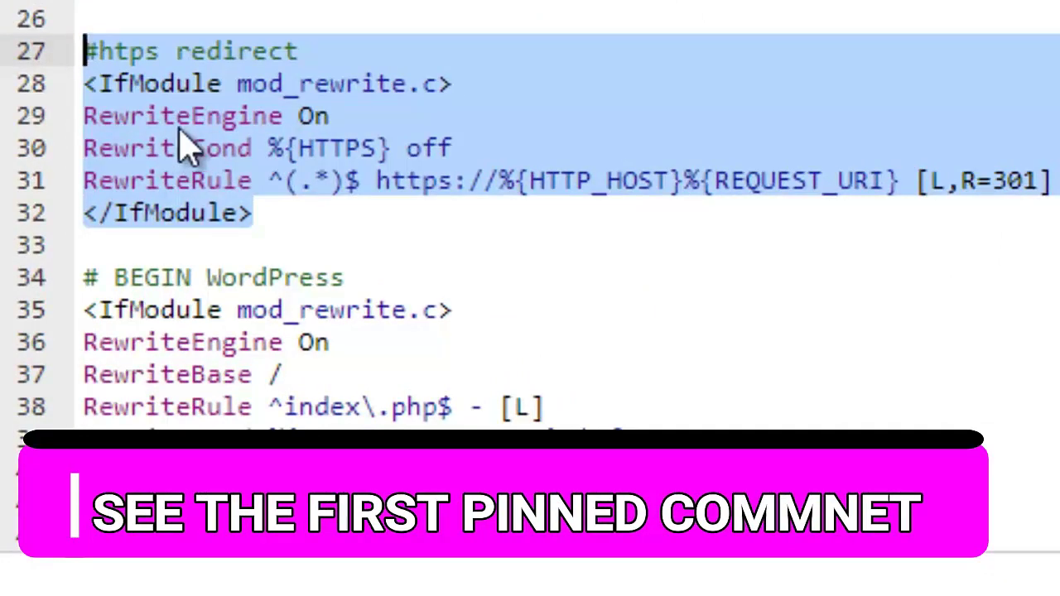
click(191, 117)
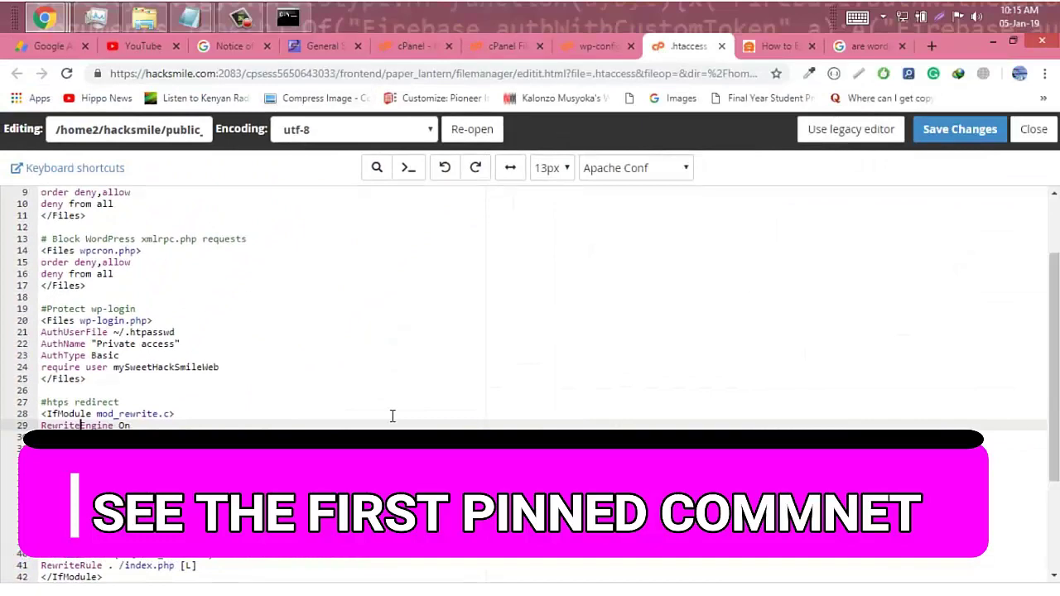
Return to the File Manager, bring up the Notepad note and highlight its FORCE SSL ON WP-ADMIN heading
key(ctrl+6)
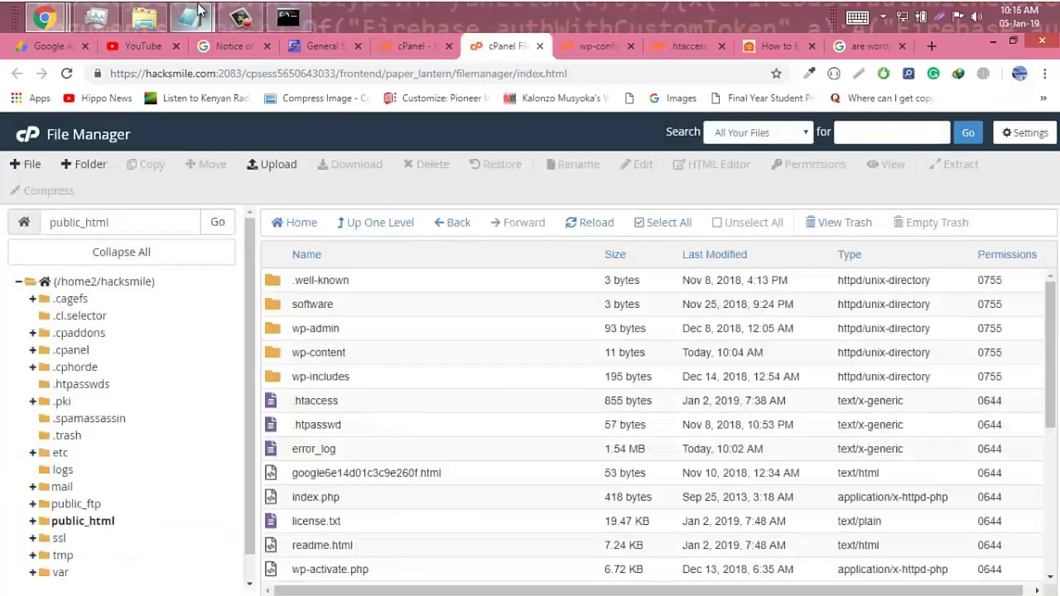
mouse_move(190, 17)
click(285, 99)
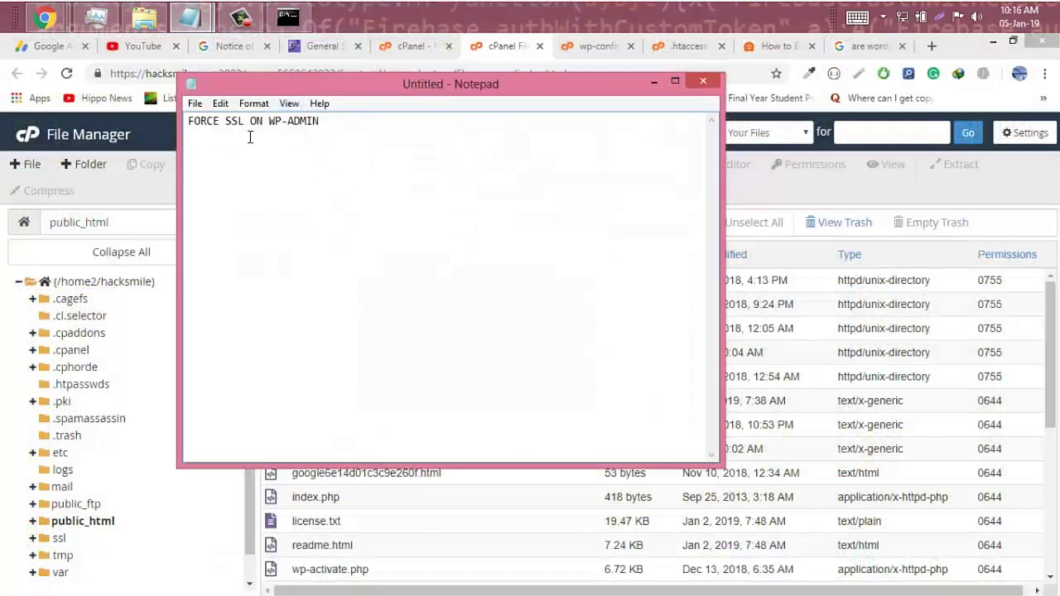
drag(318, 121, 192, 121)
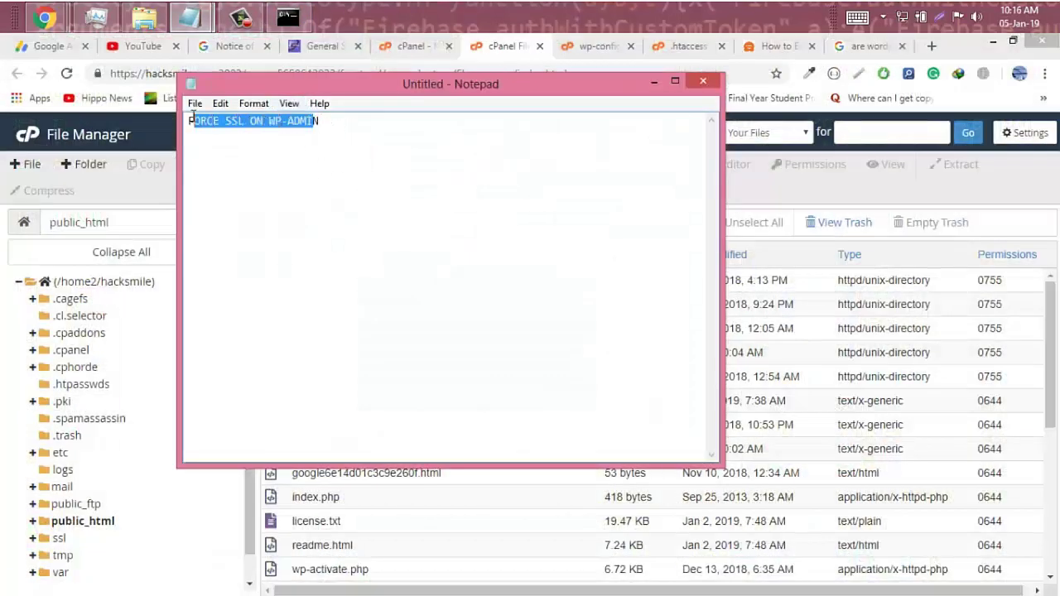
click(243, 174)
Locate wp-config.php in the public_html folder and show its code in the file editor
click(307, 493)
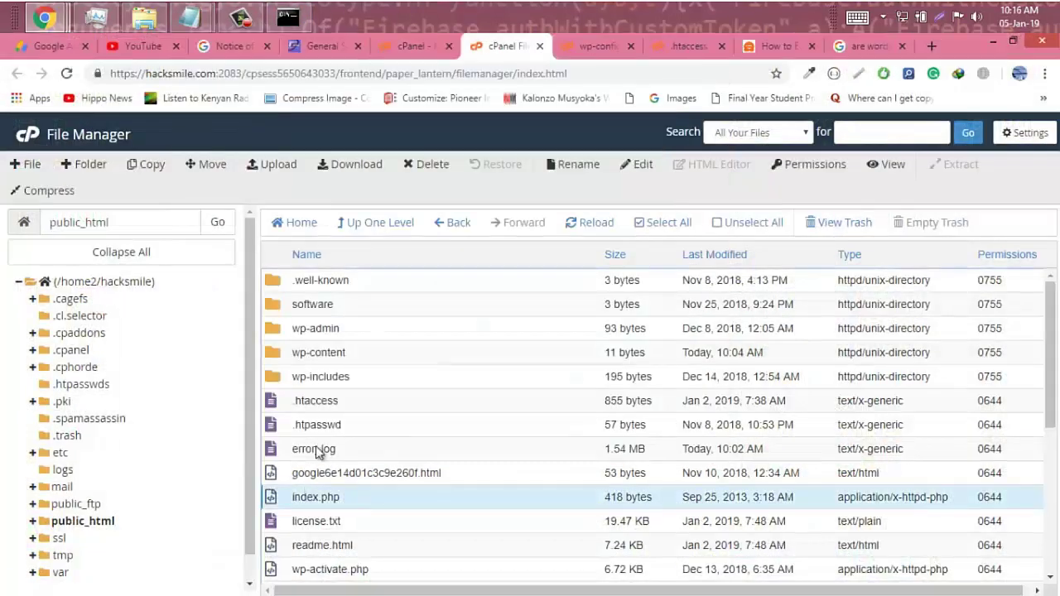
click(315, 404)
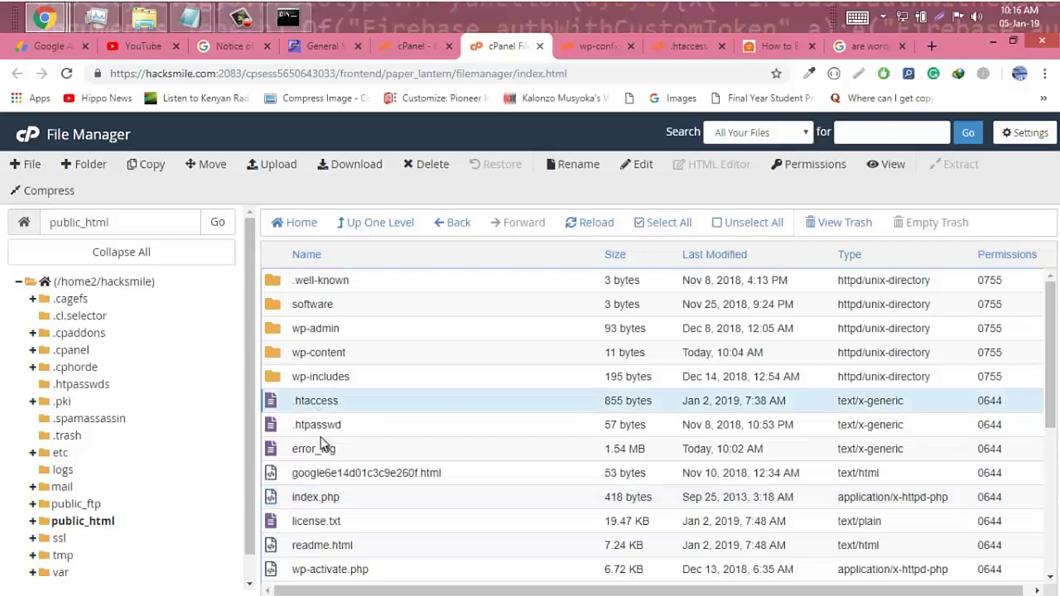
scroll(1038, 439, down, 3)
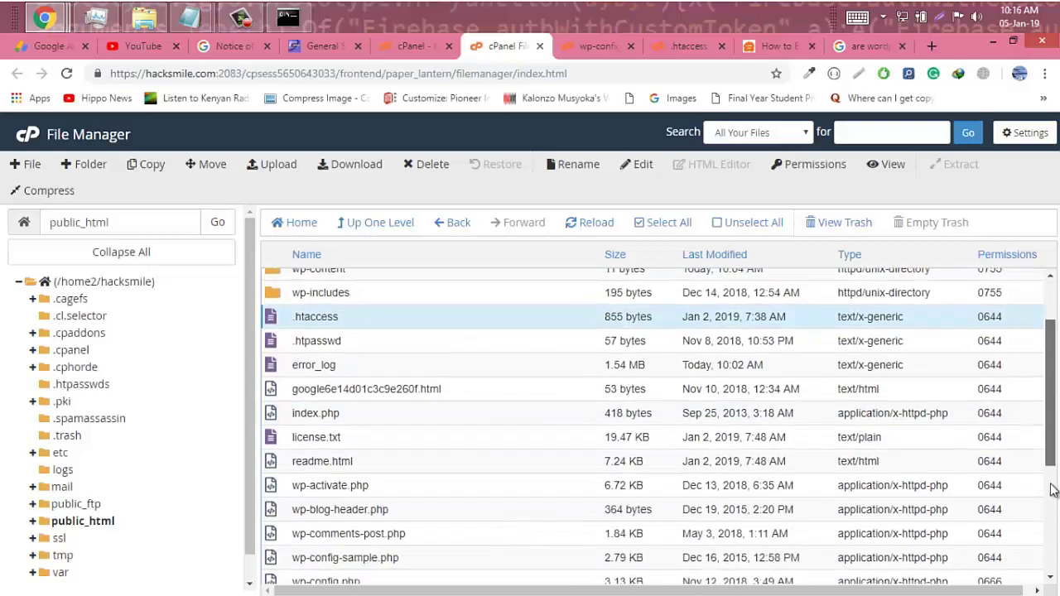
click(318, 443)
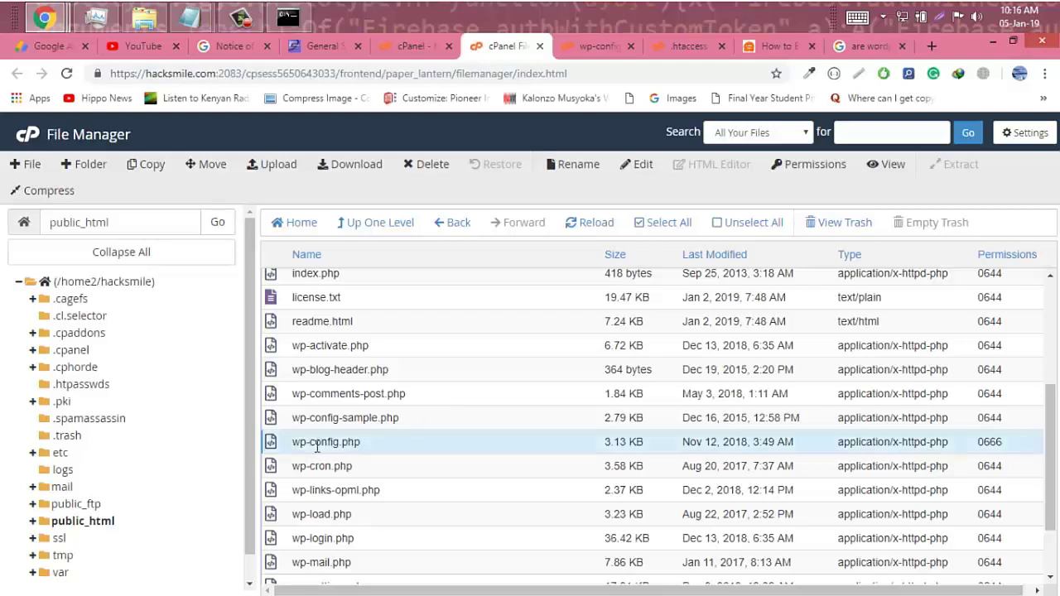
right_click(381, 445)
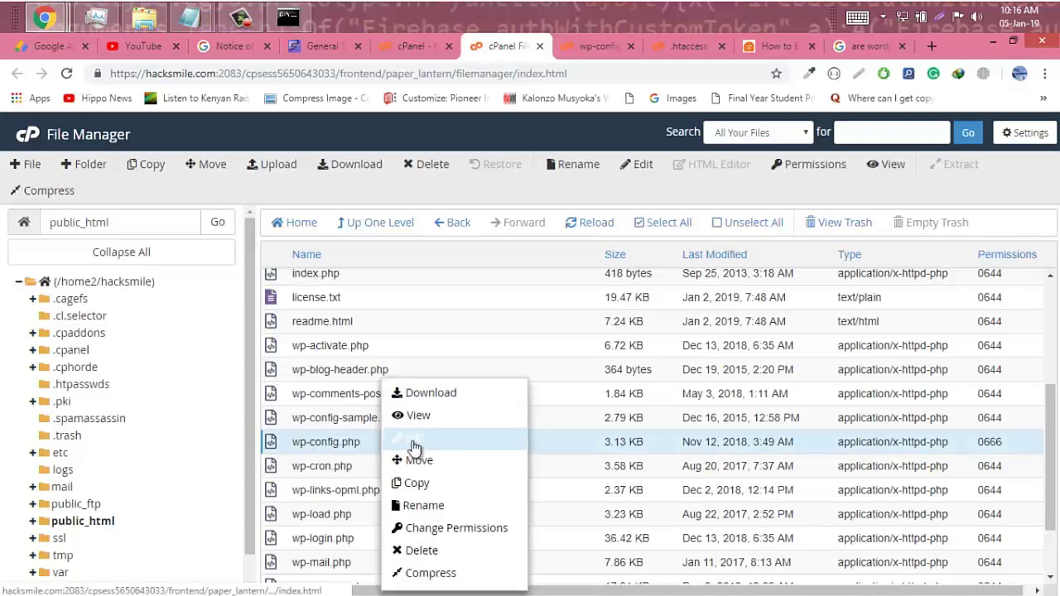
click(595, 43)
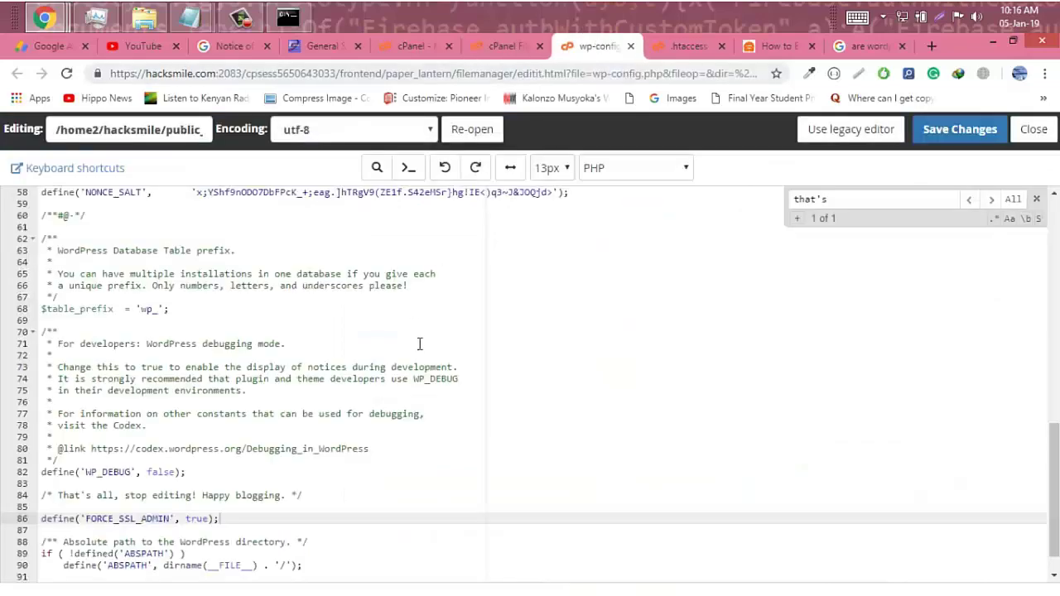
Examine the end of wp-config.php, highlighting the define('FORCE_SSL_ADMIN', true); line and its position below the stop editing comment
click(420, 343)
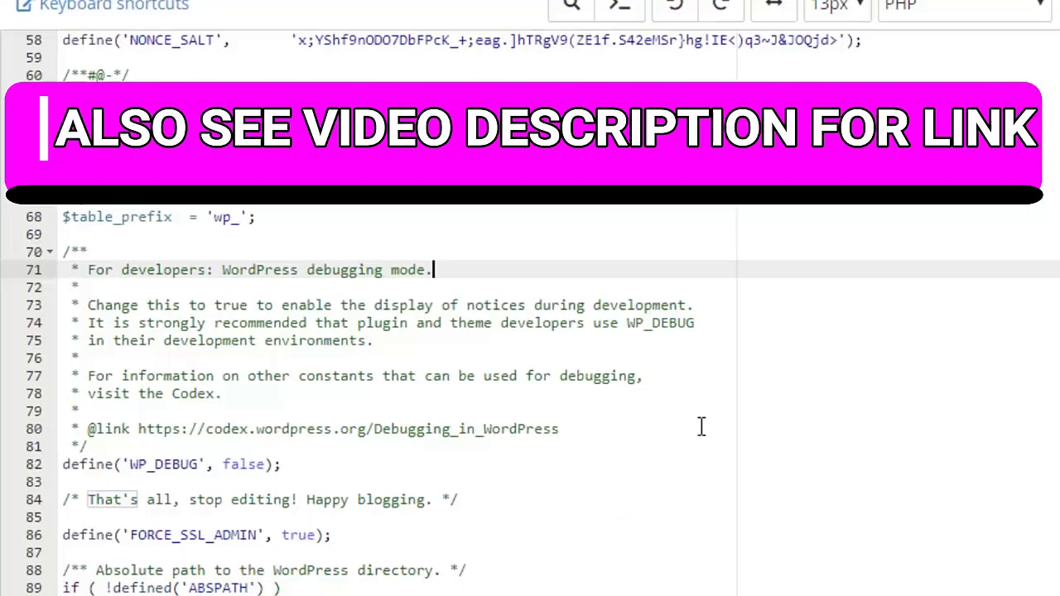
click(301, 465)
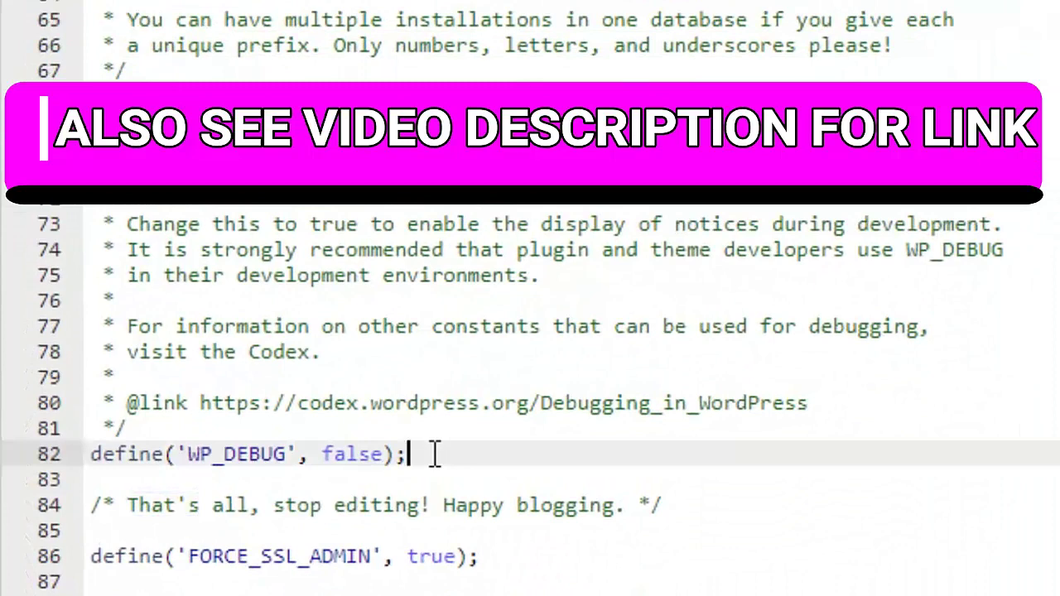
click(481, 556)
shift+click(138, 572)
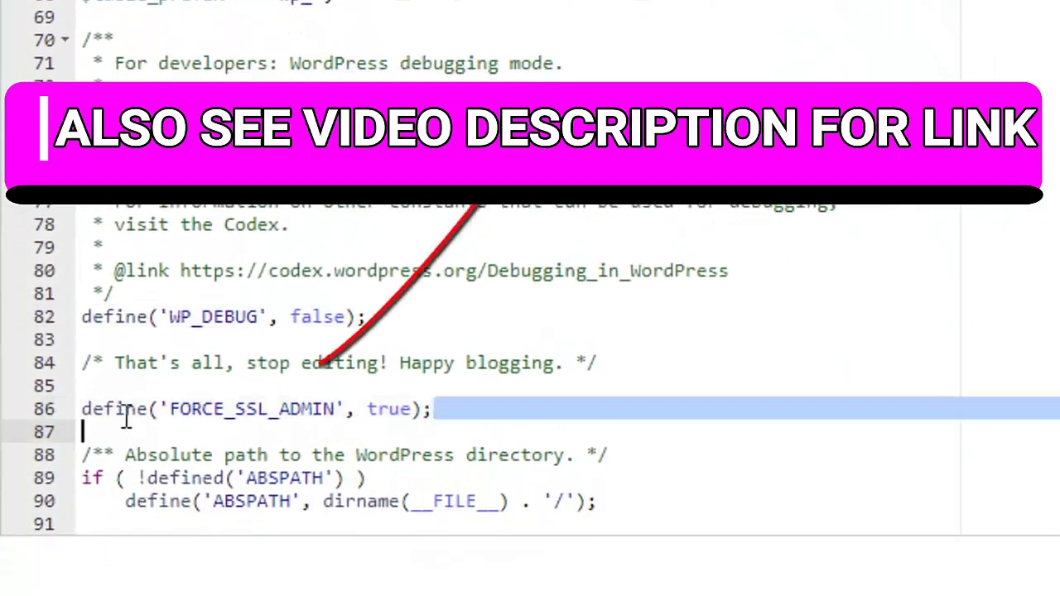
shift+click(112, 411)
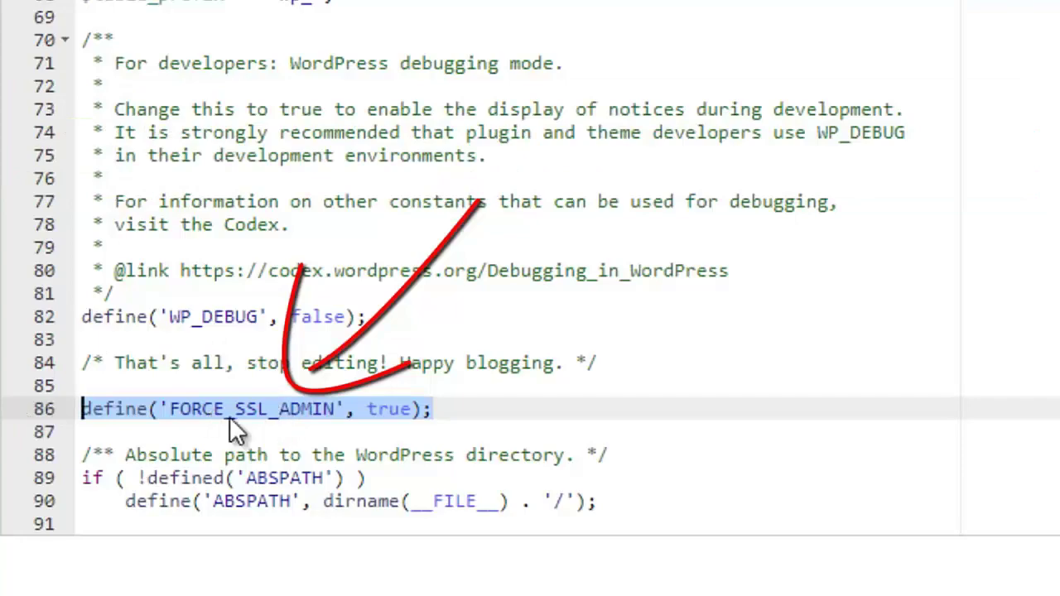
key(Down)
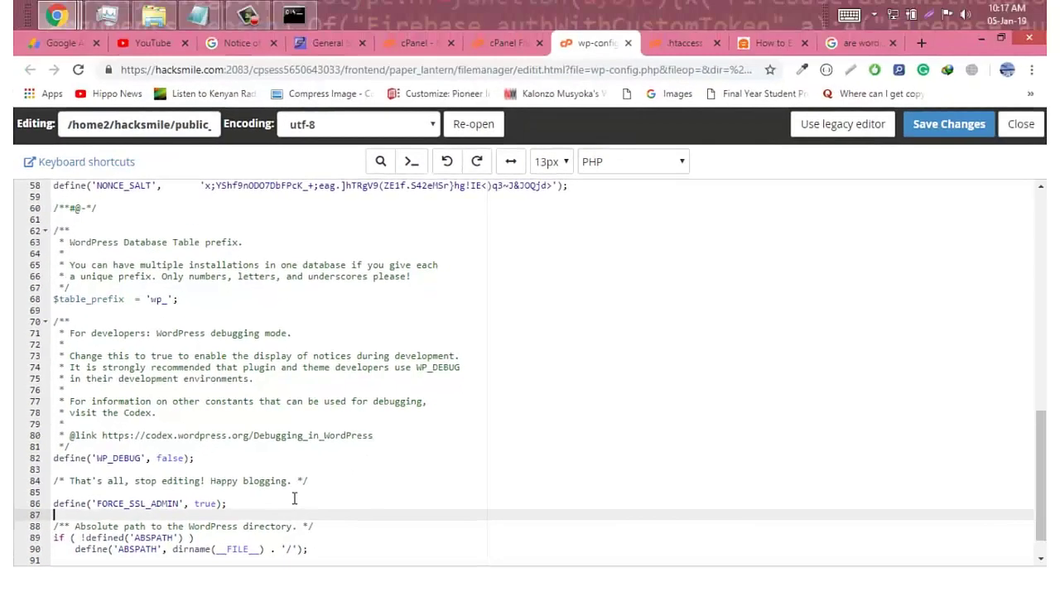
drag(315, 482, 83, 495)
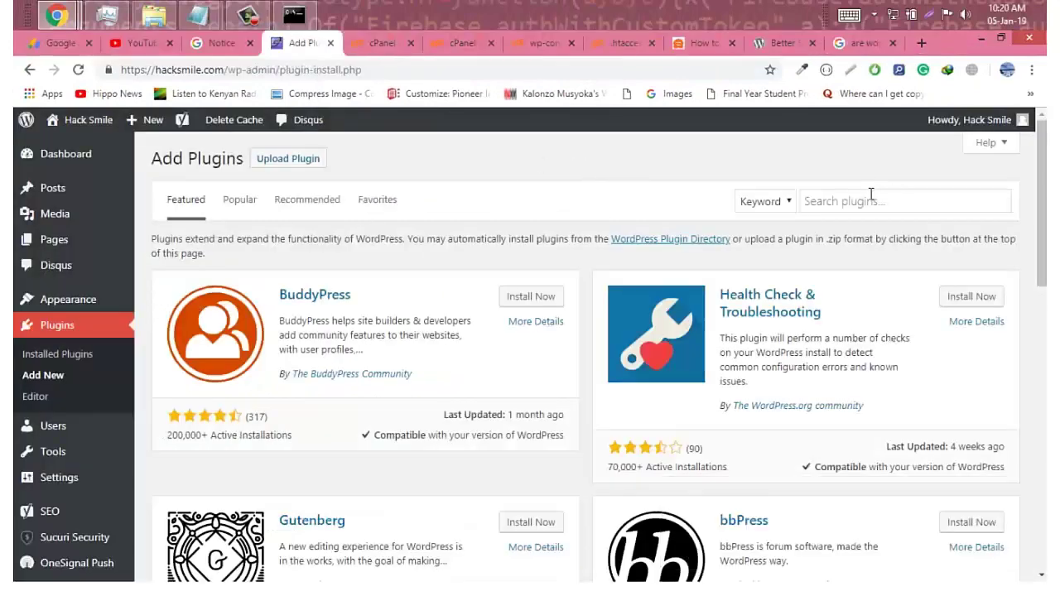
Search the WordPress plugins for Better Search Replace and open that plugin's search and replace tool
click(871, 196)
text(Better Search Replace)
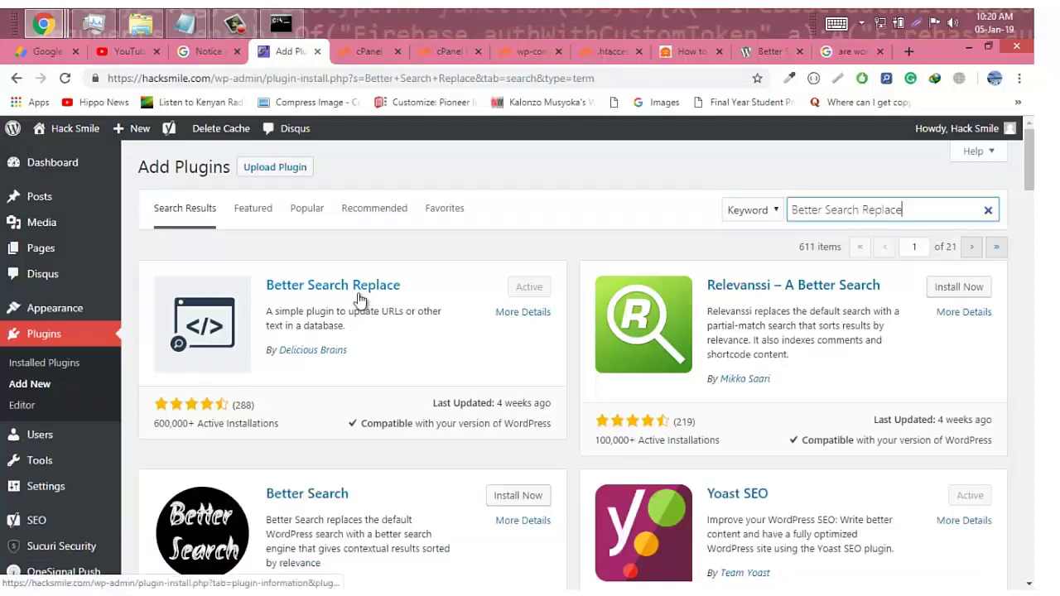
scroll(360, 300, down, 5)
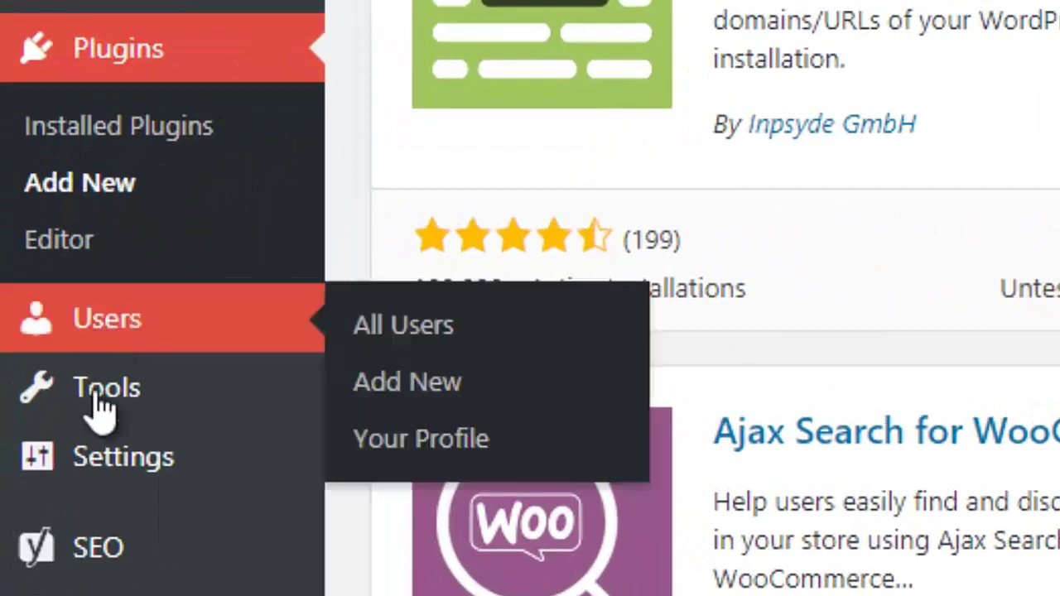
mouse_move(138, 402)
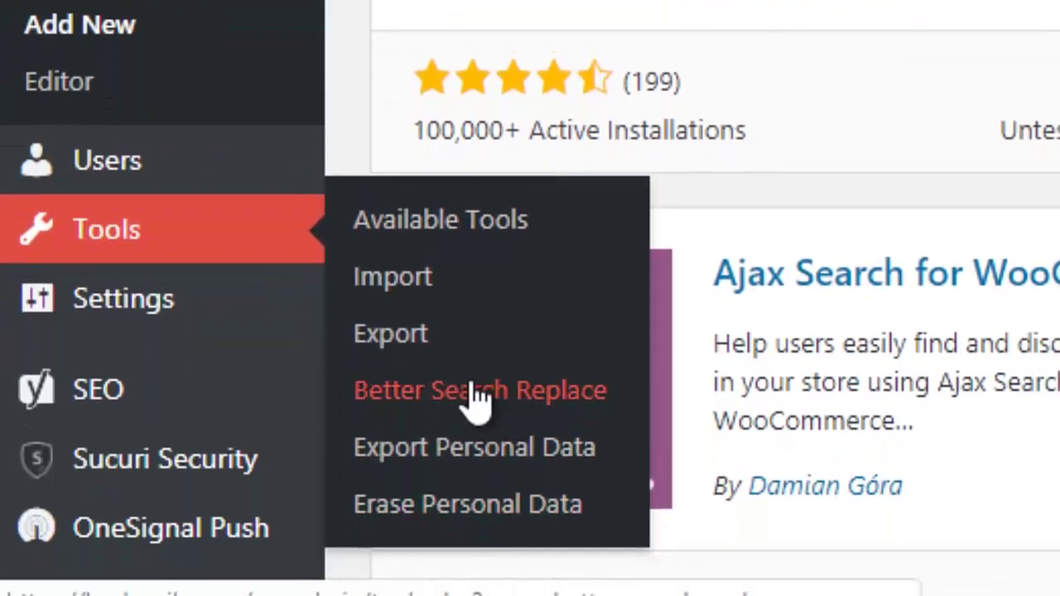
click(474, 390)
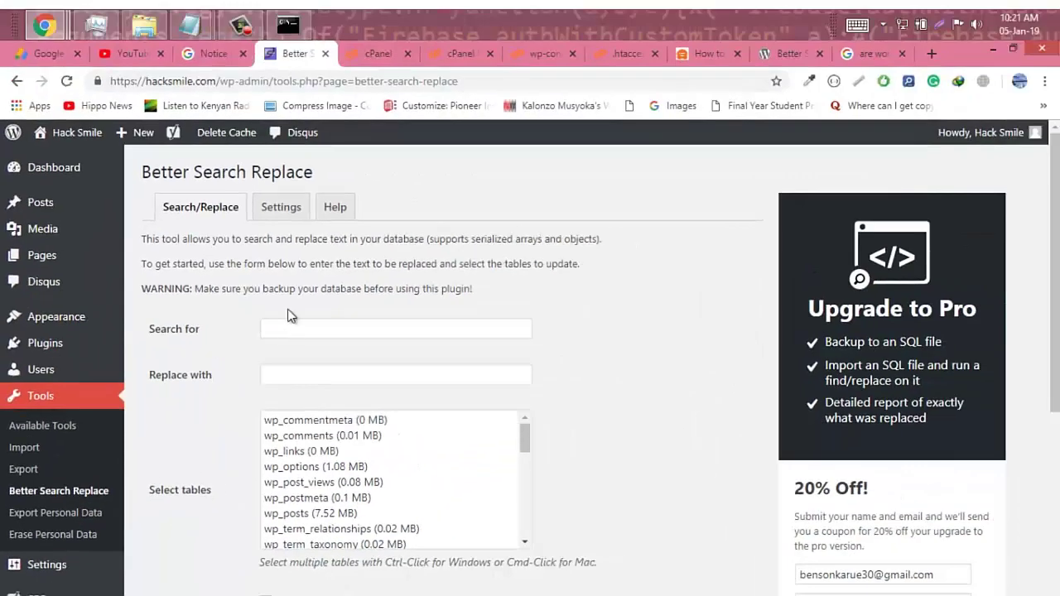
click(289, 326)
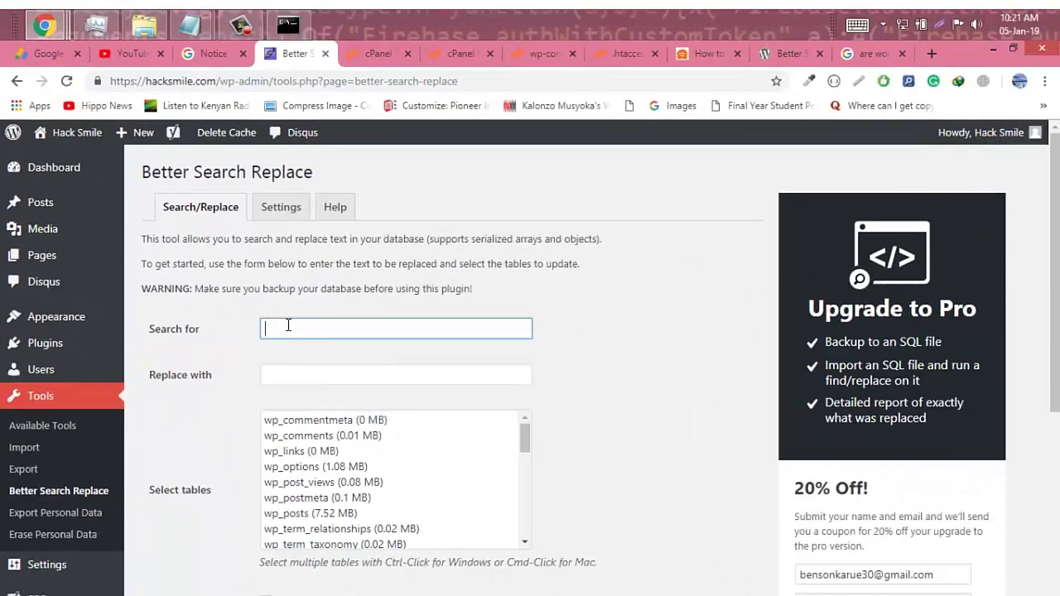
text(H)
key(BackSpace)
text(http)
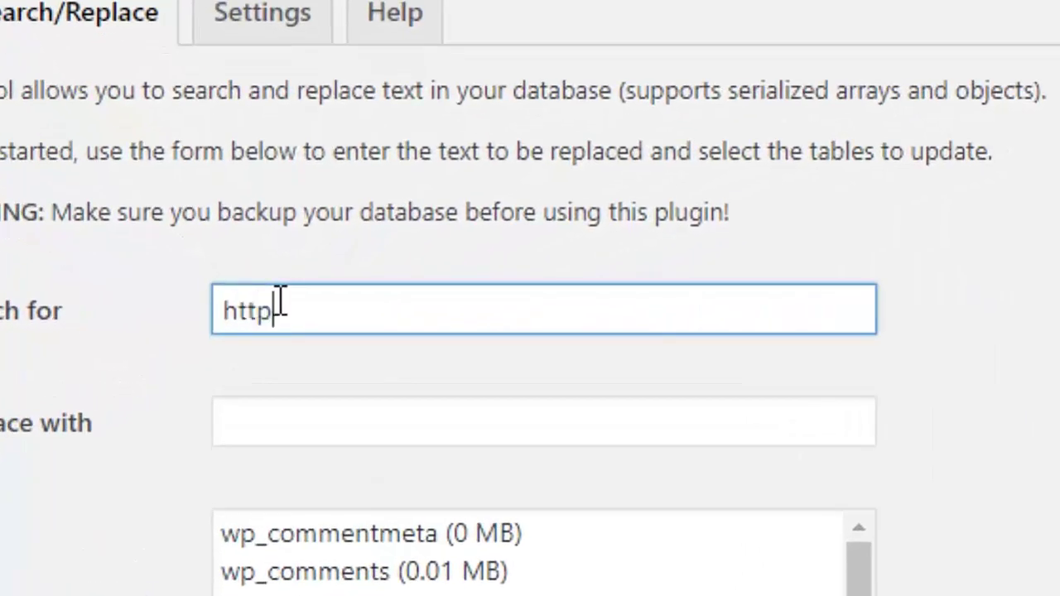
text(://hacksmile)
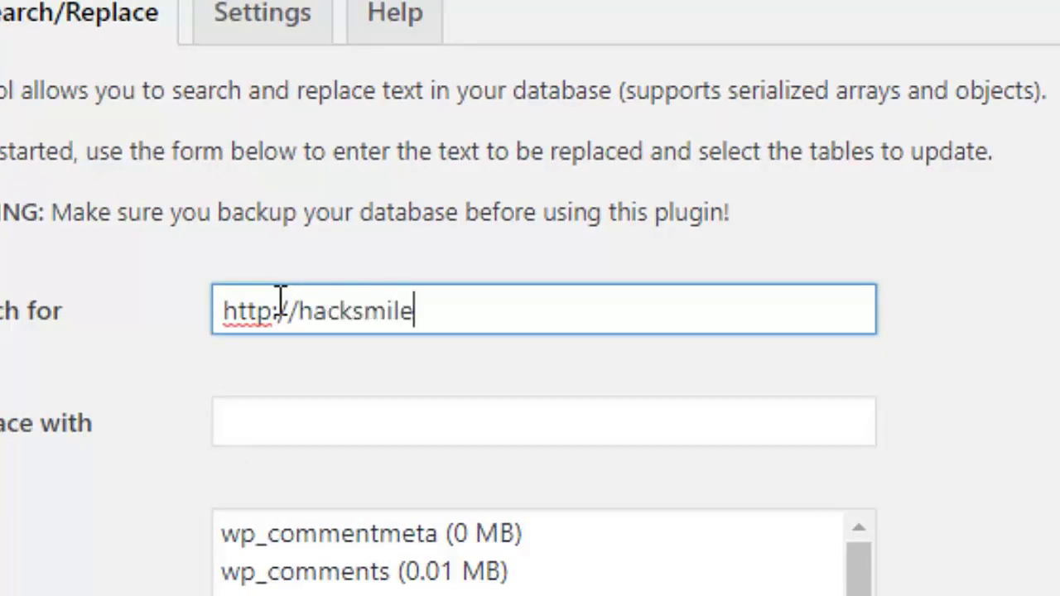
text(.com)
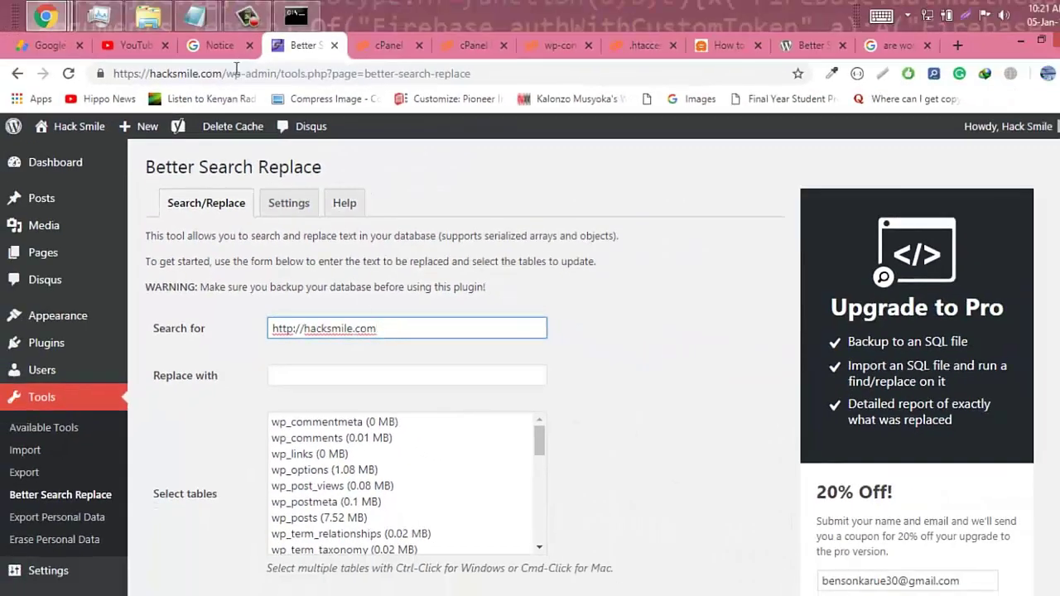
drag(222, 73, 152, 75)
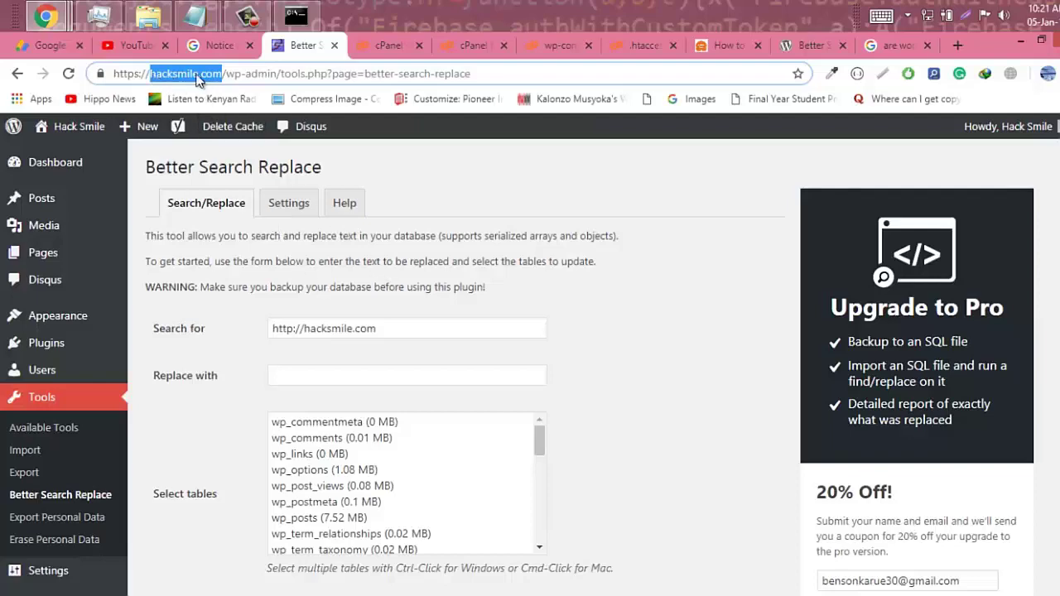
click(224, 73)
drag(141, 68, 75, 75)
key(ctrl+c)
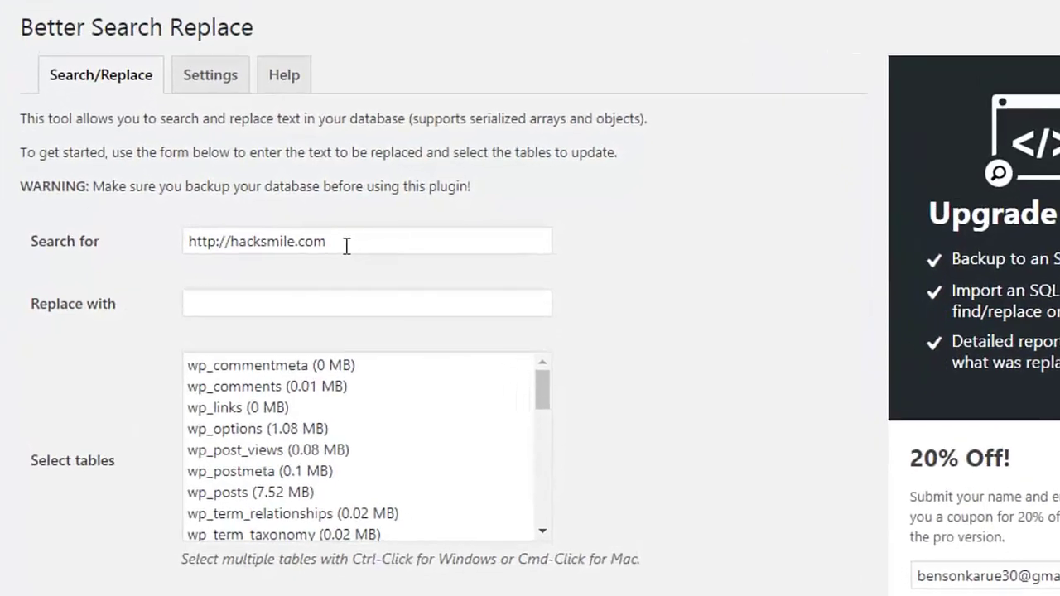
drag(385, 328, 209, 331)
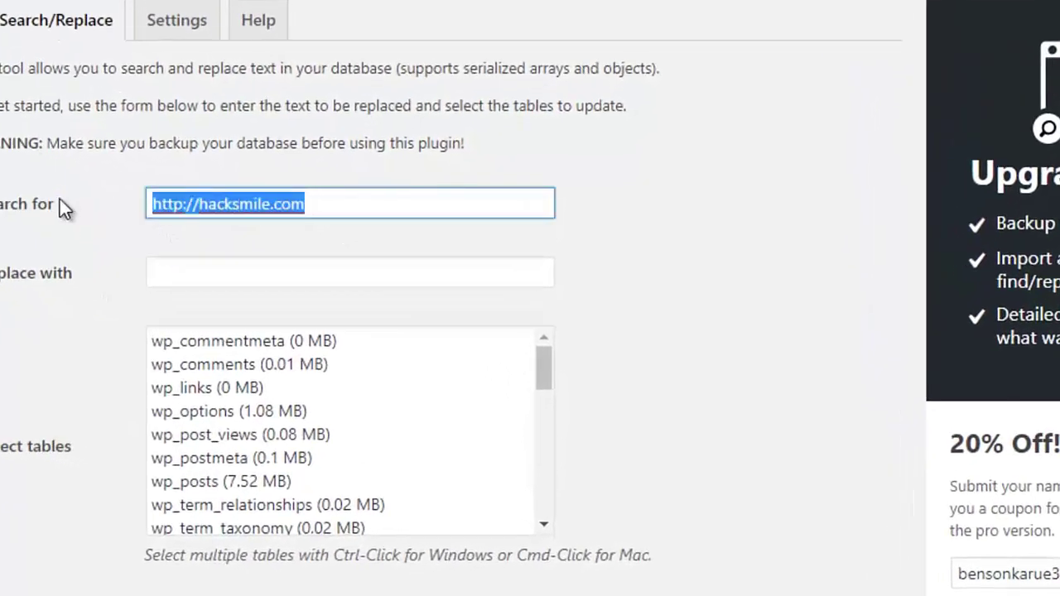
key(ctrl+v)
click(194, 206)
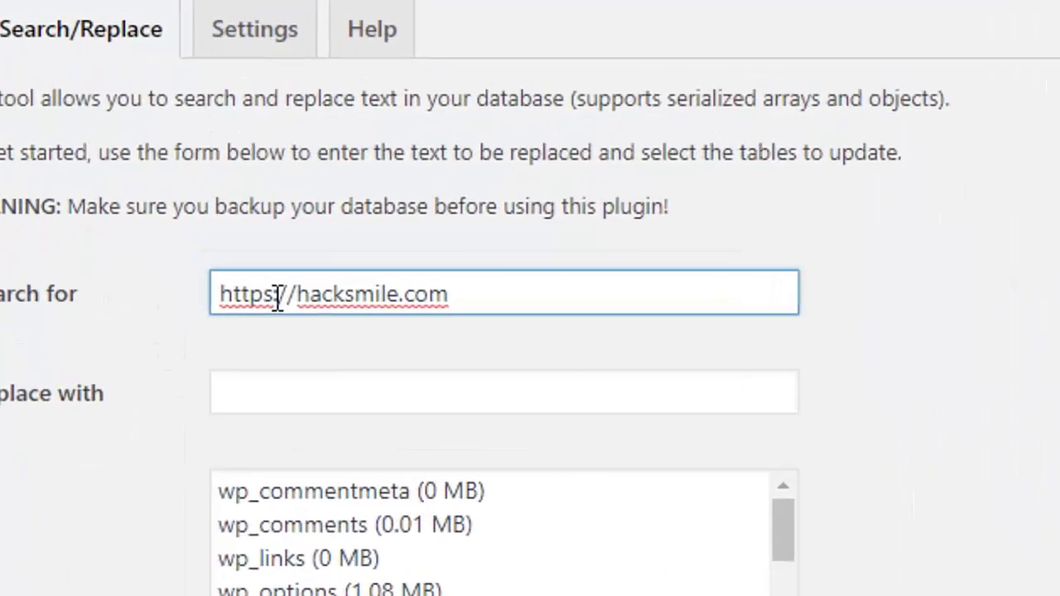
key(BackSpace)
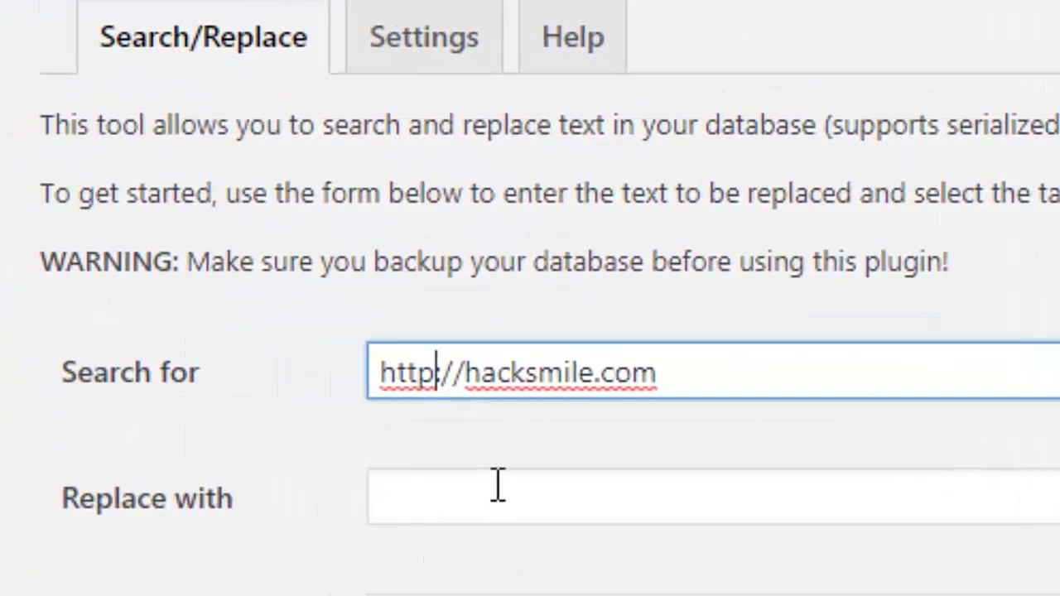
click(499, 509)
key(ctrl+v)
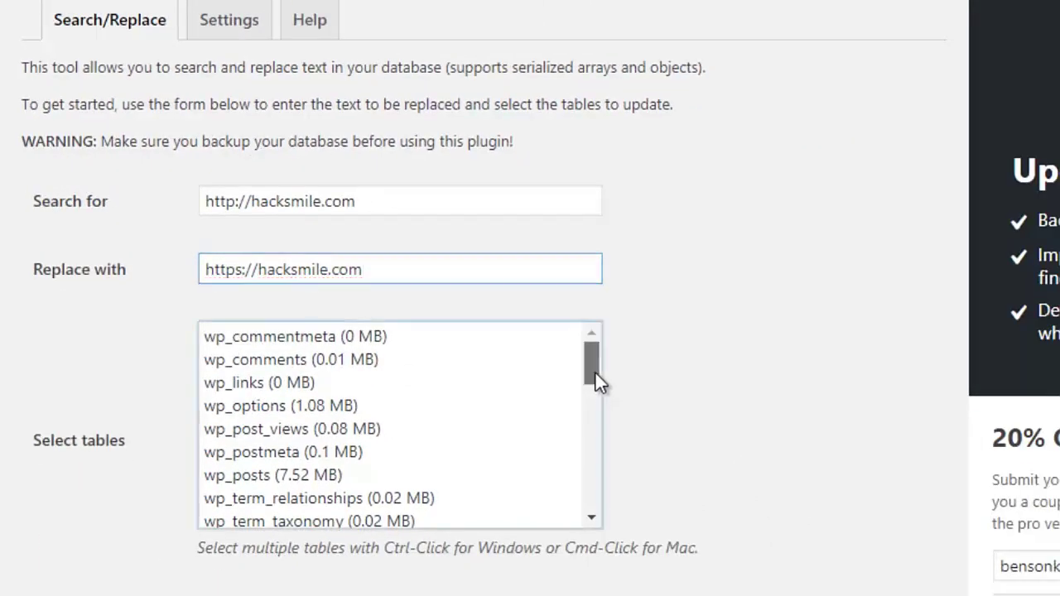
Select the database tables from wp_commentmeta through wp_posts for the search and replace
drag(595, 371, 598, 341)
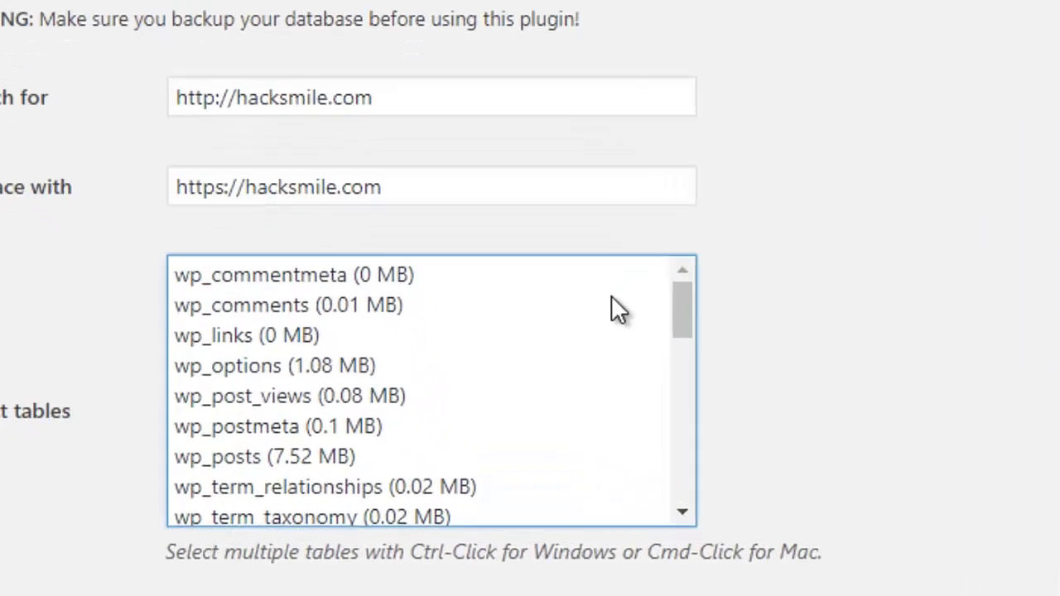
click(462, 334)
click(436, 358)
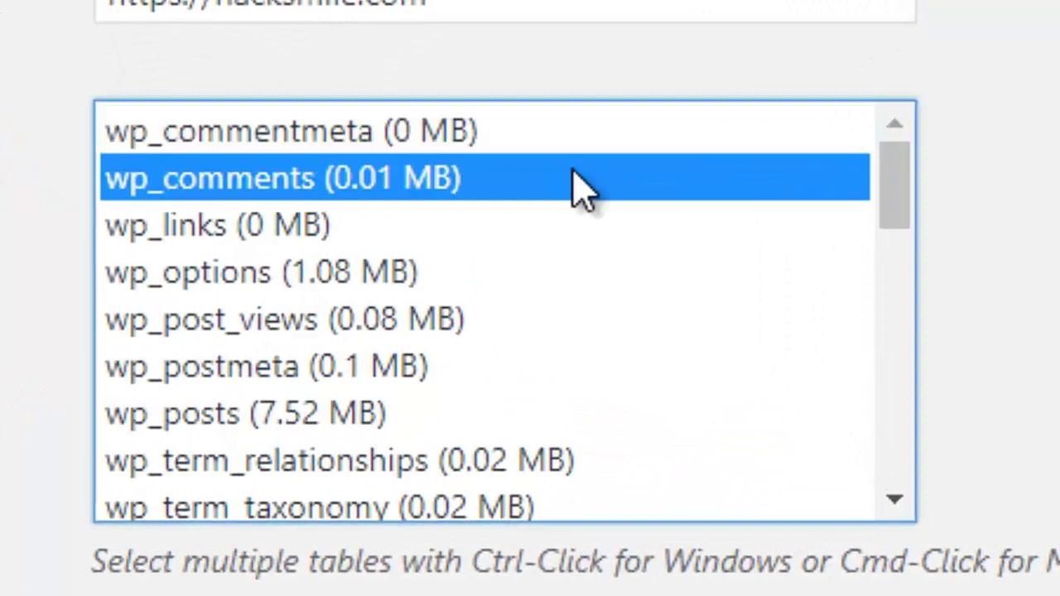
shift+click(569, 274)
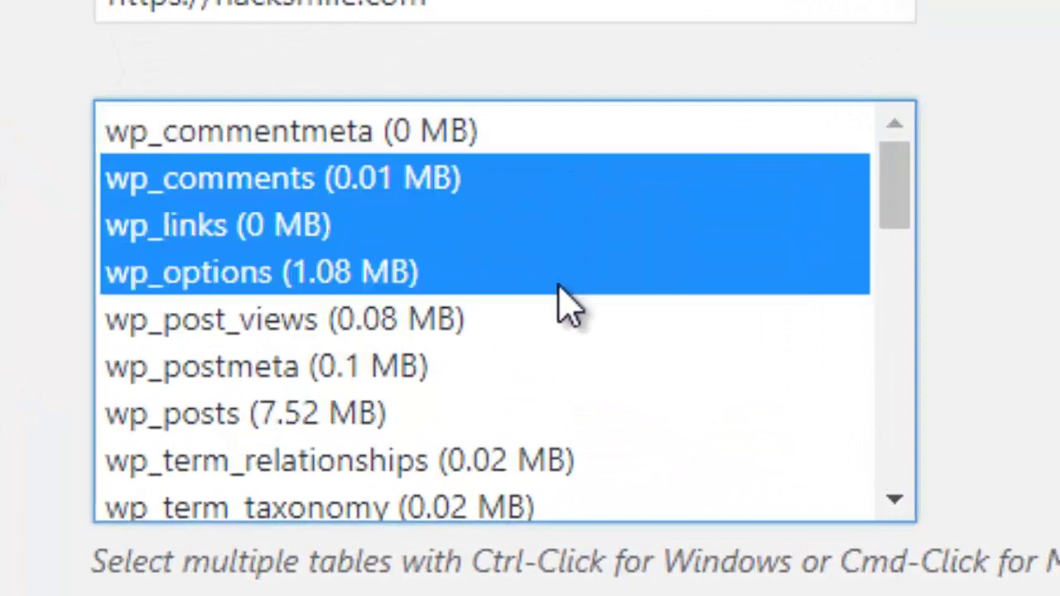
ctrl+click(492, 135)
ctrl+click(461, 336)
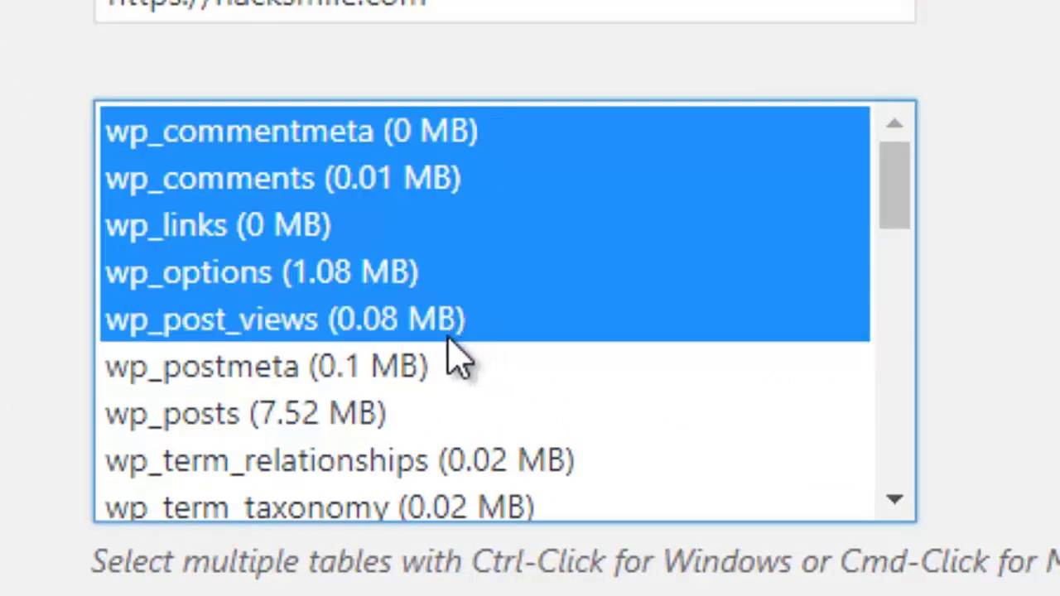
ctrl+click(447, 348)
ctrl+click(553, 430)
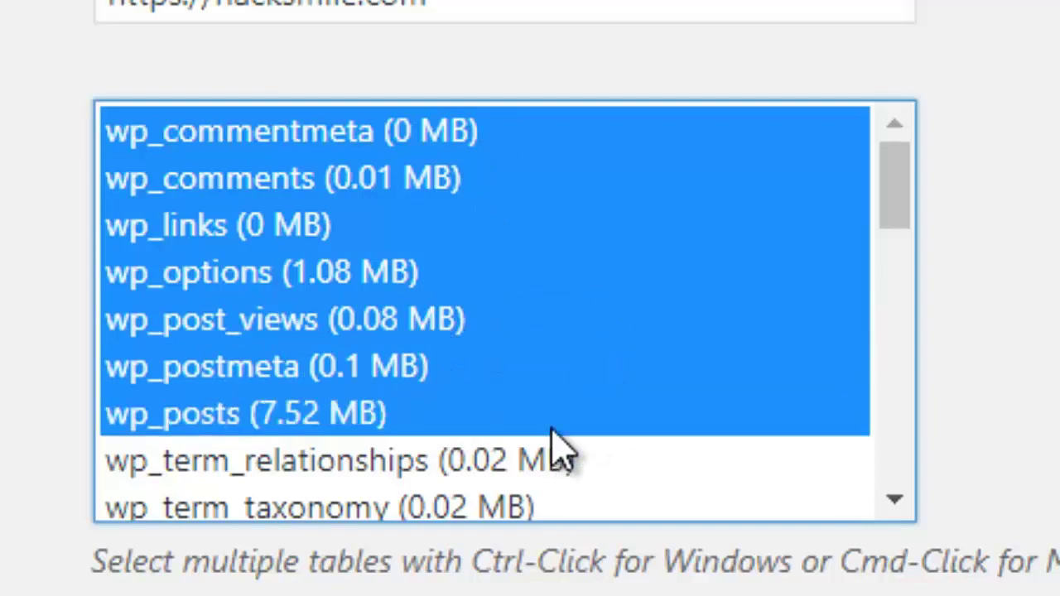
Add the tables from wp_term_relationships through wp_users to the selection
scroll(903, 195, down, 3)
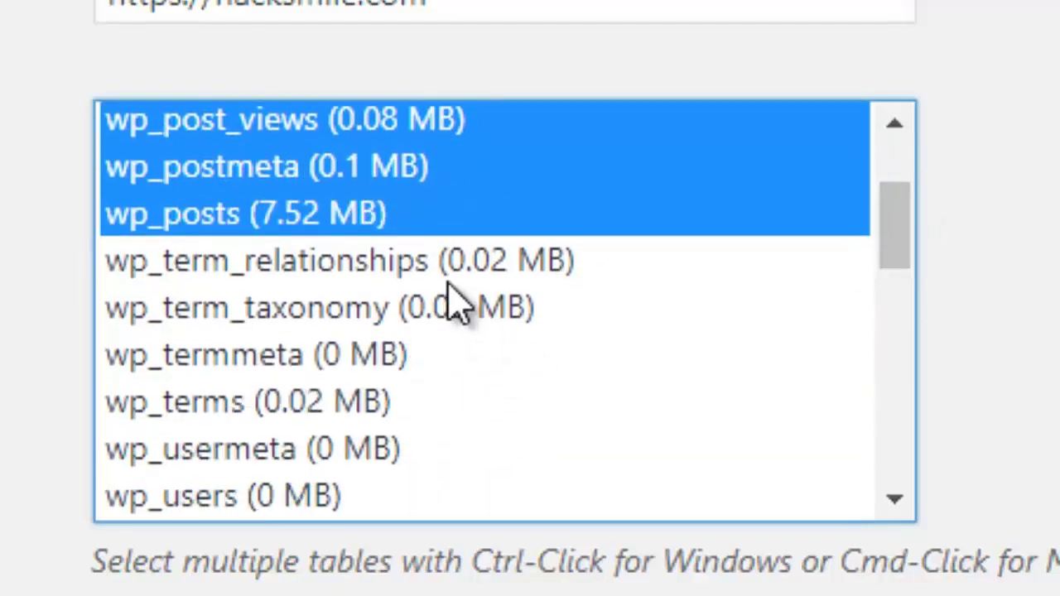
ctrl+click(448, 278)
ctrl+click(444, 321)
ctrl+click(408, 354)
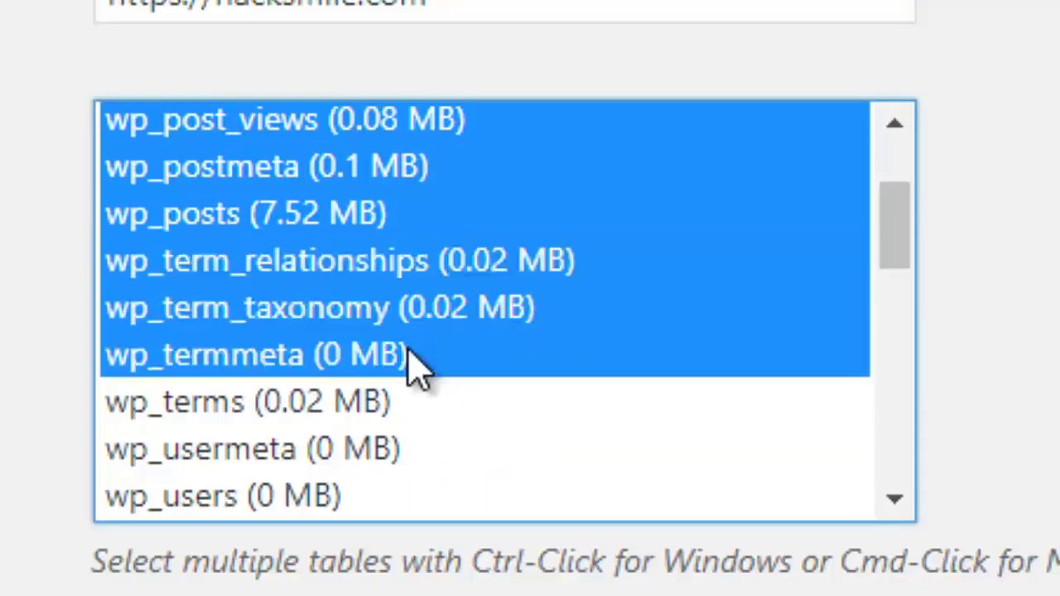
ctrl+click(390, 404)
ctrl+click(362, 452)
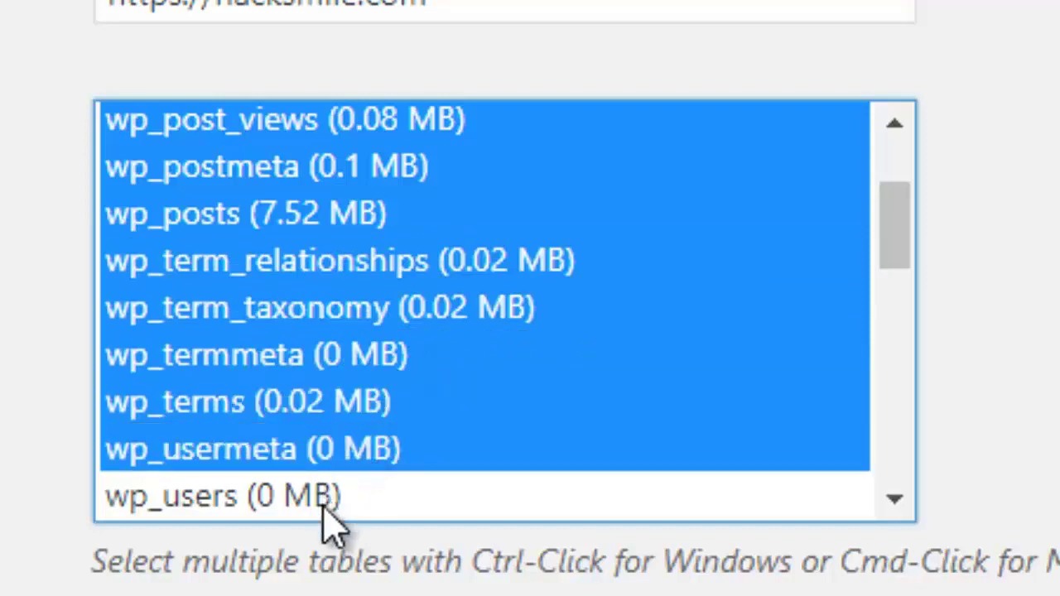
ctrl+click(331, 497)
Extend the table selection past wp_users to include all remaining tables, such as wp_wfblockediplog and wp_wfconfig
drag(895, 265, 896, 323)
drag(467, 331, 480, 502)
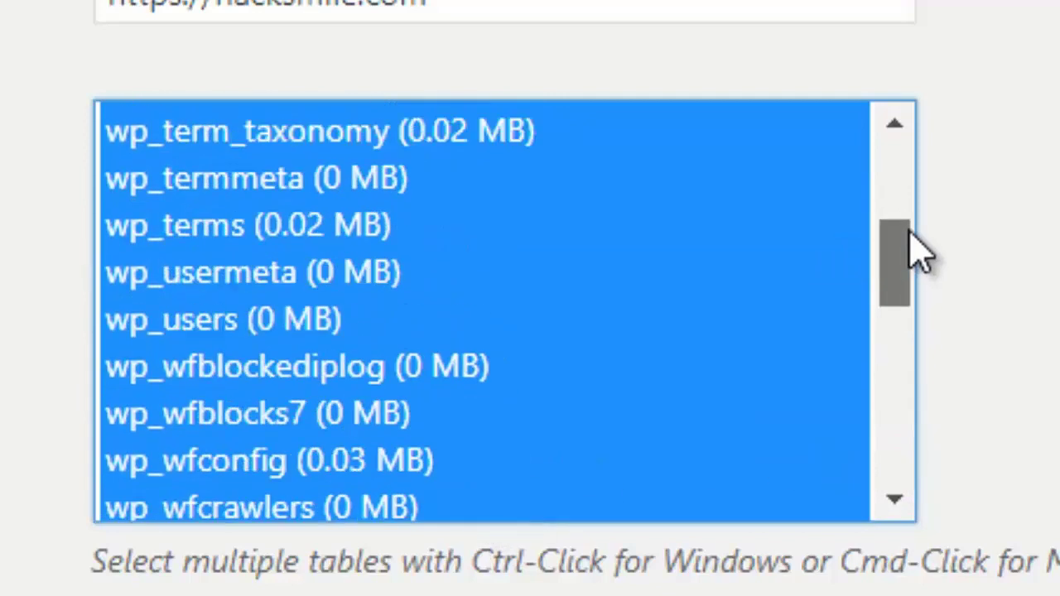
drag(919, 240, 907, 170)
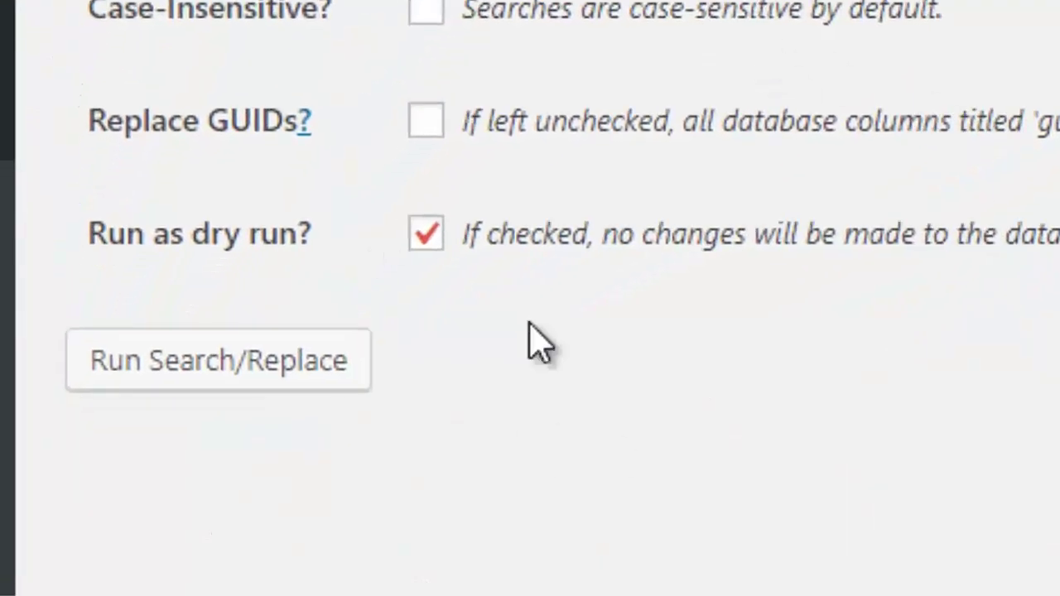
Turn off the dry run option and run the search and replace on the selected tables
click(427, 236)
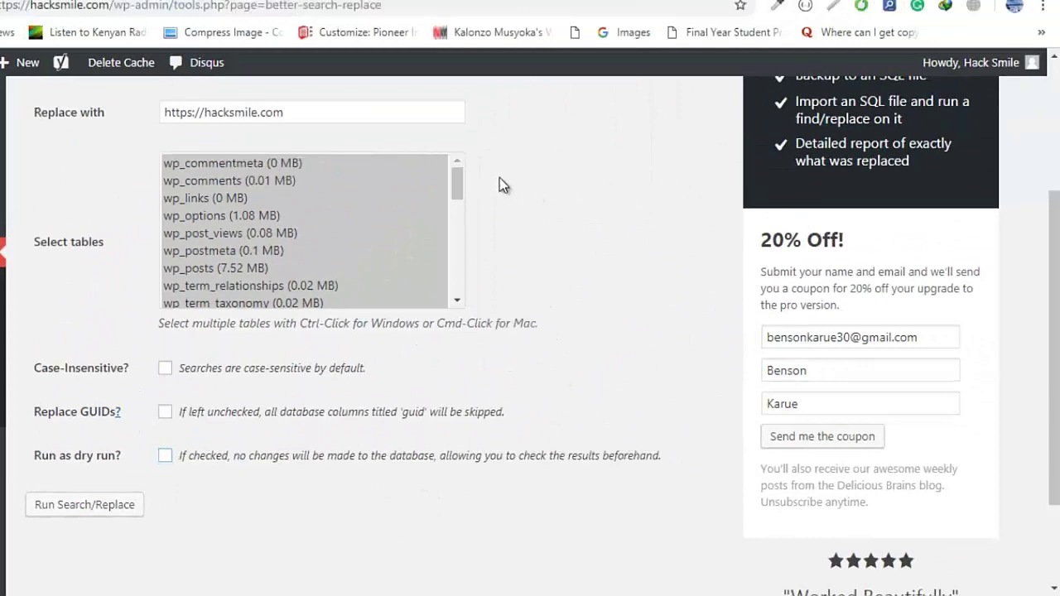
drag(458, 182, 506, 150)
scroll(733, 349, down, 2)
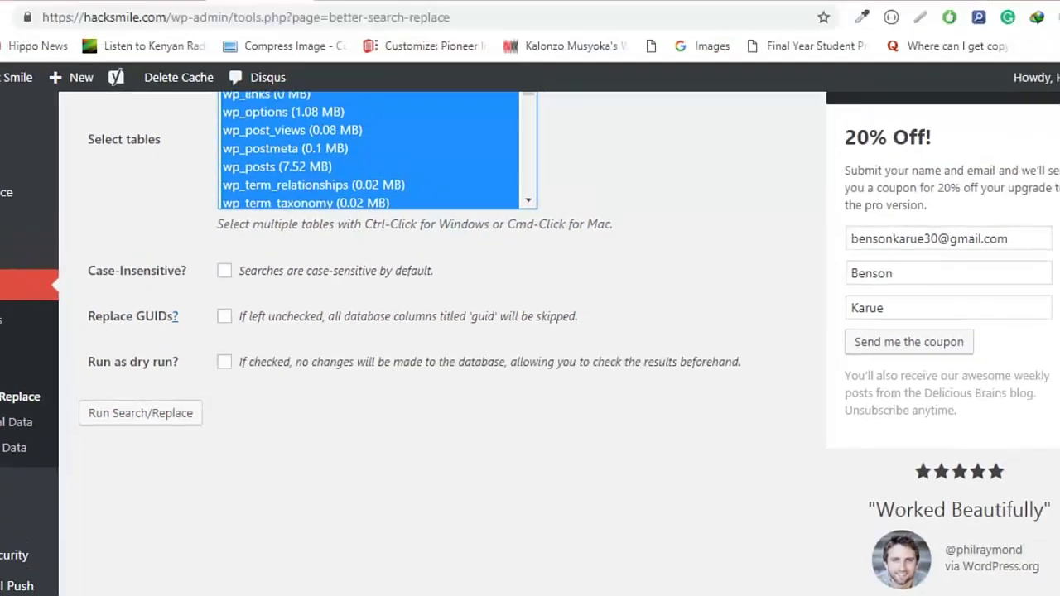
scroll(530, 331, up, 4)
scroll(373, 480, down, 4)
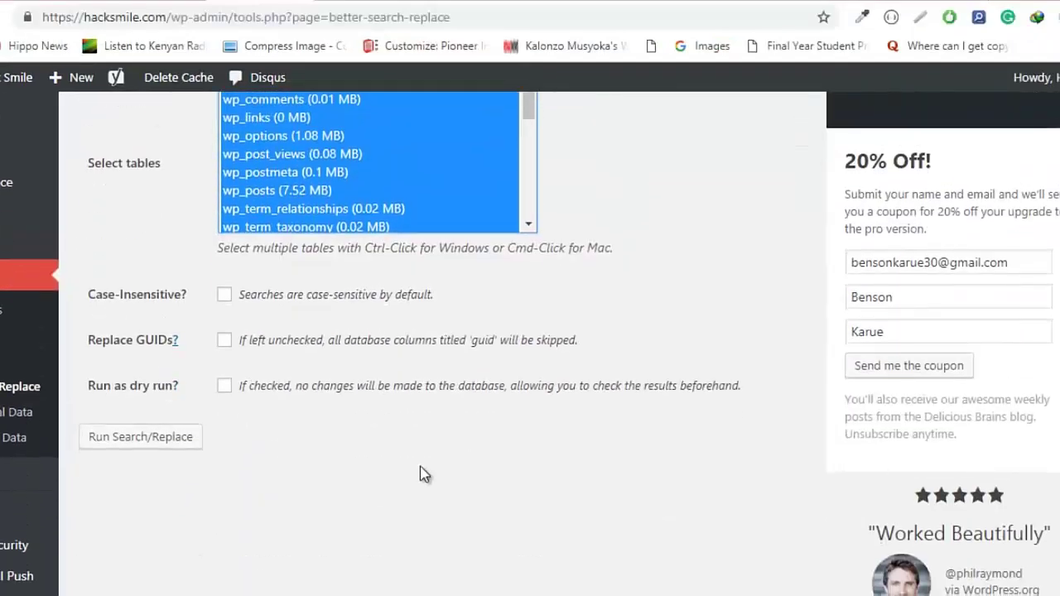
click(166, 441)
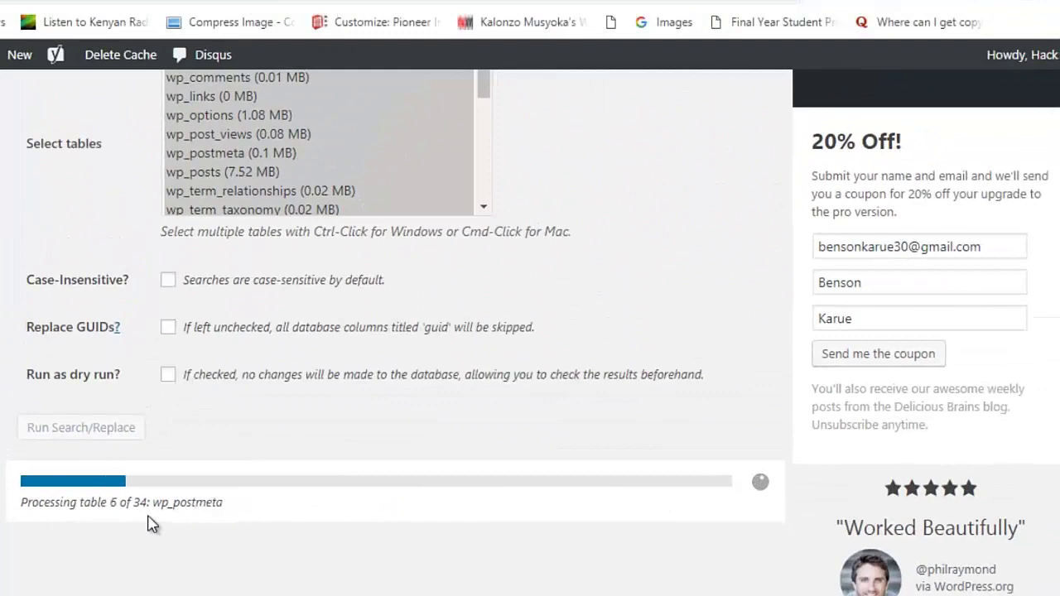
scroll(148, 522, up, 4)
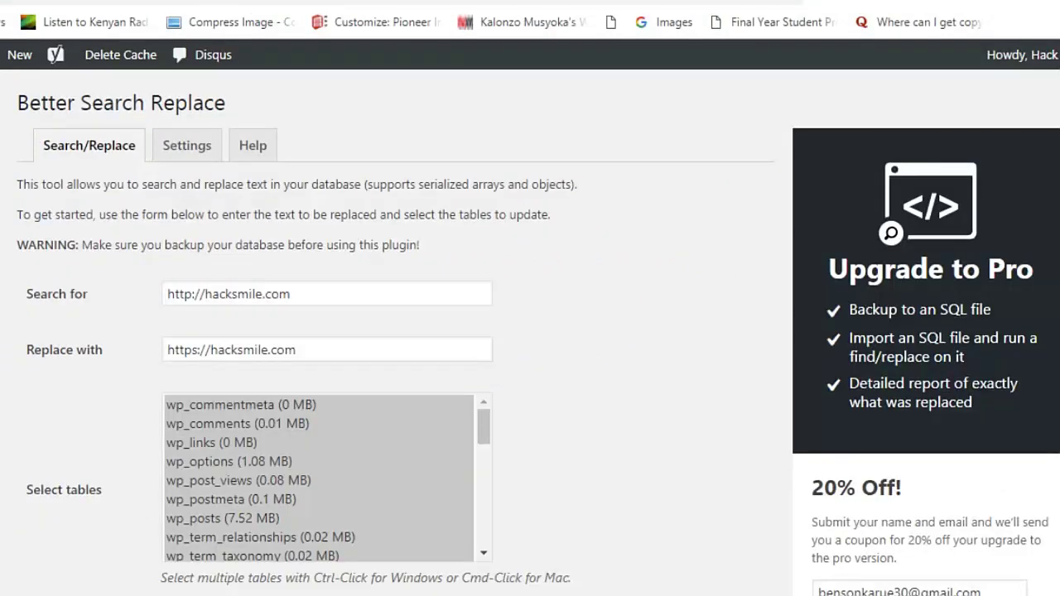
scroll(397, 332, down, 5)
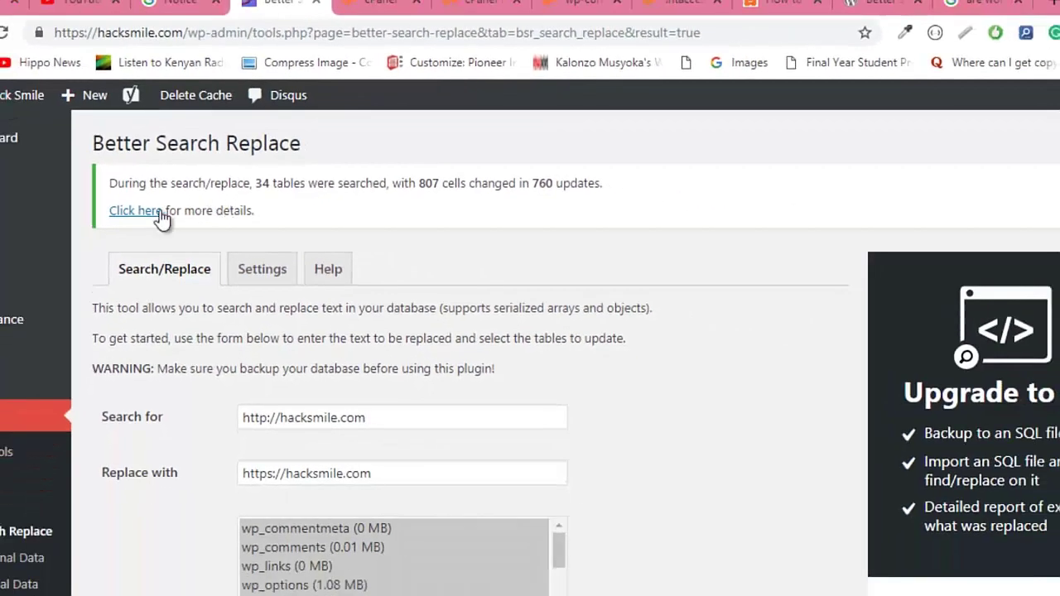
Review the per-table details of the completed search and replace, closing them when done
click(160, 217)
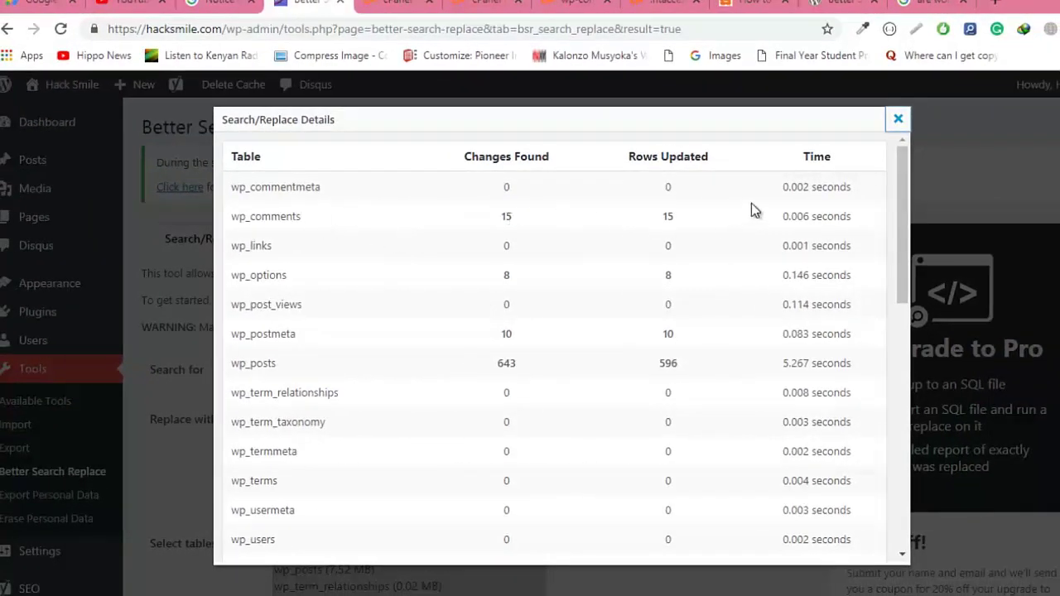
drag(911, 223, 906, 145)
click(898, 119)
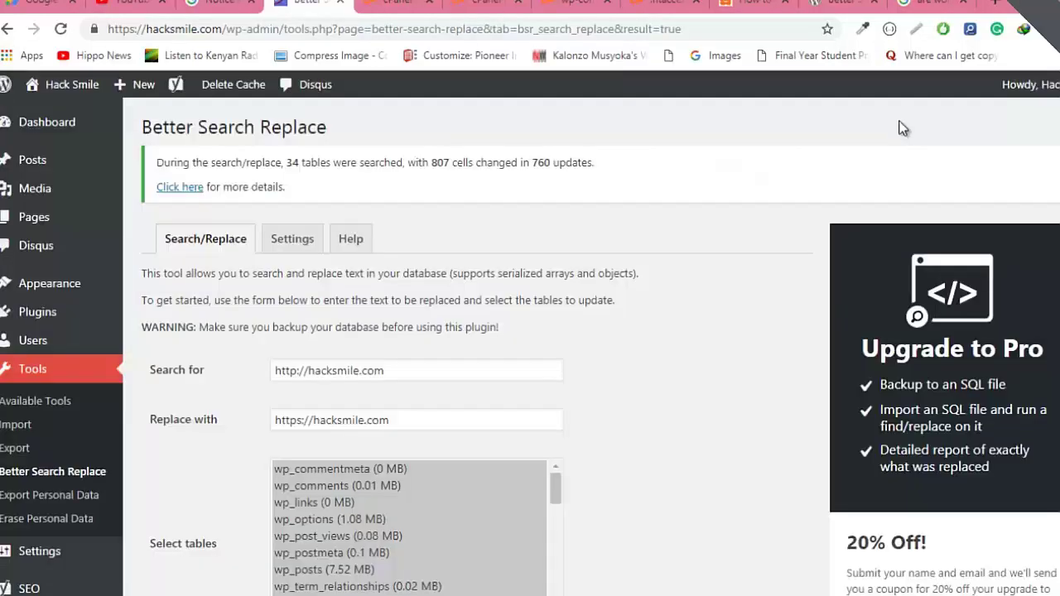